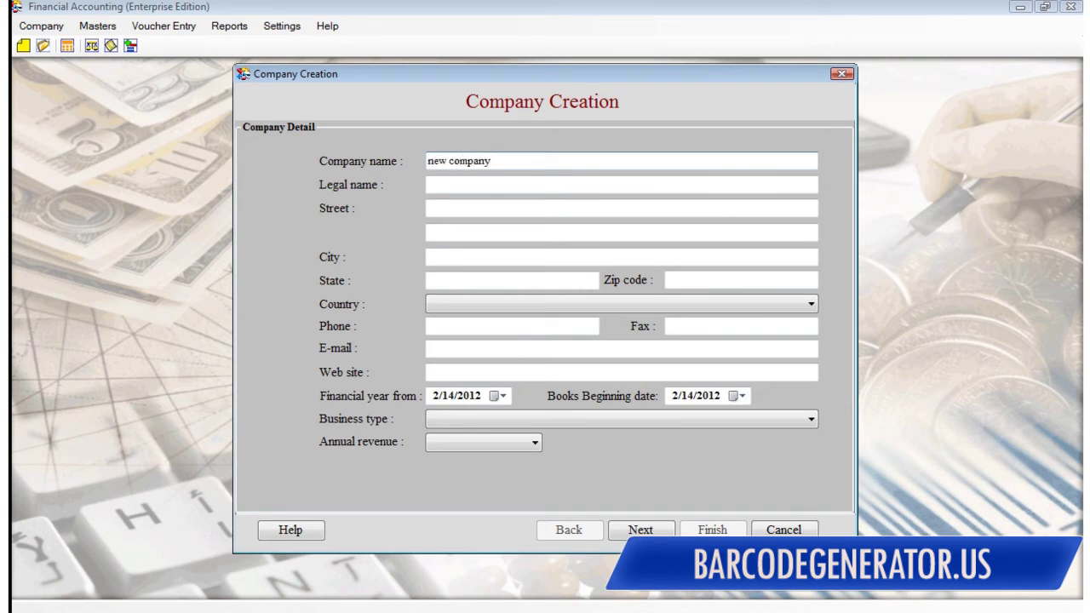
# Step: Enter the company name 'new company pvt. ltd.' with its street, city and state
pyautogui.click(427, 184)
pyautogui.write('new com')
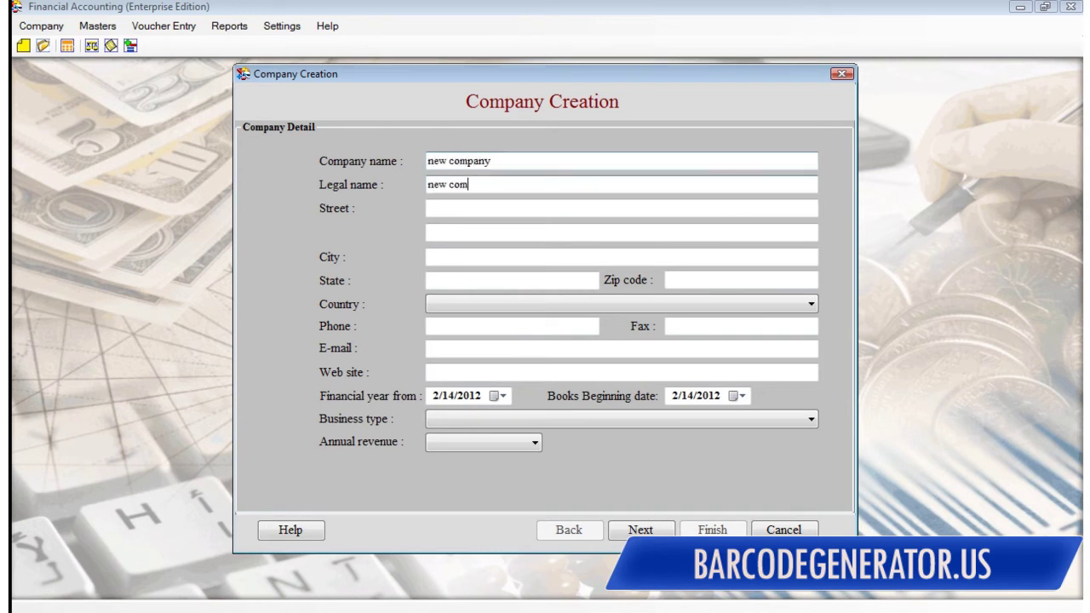
pyautogui.write('pany pvt. ltd.')
pyautogui.click(427, 208)
pyautogui.write('compa')
pyautogui.write('new ')
pyautogui.write('ree')
pyautogui.write('t name')
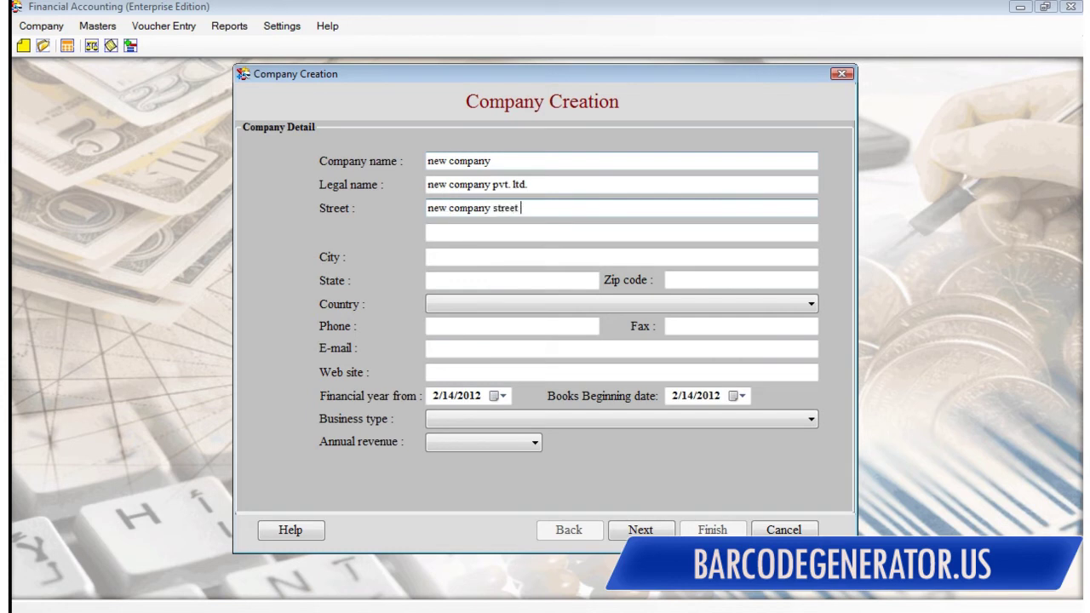
pyautogui.press('Tab')
pyautogui.press('Tab')
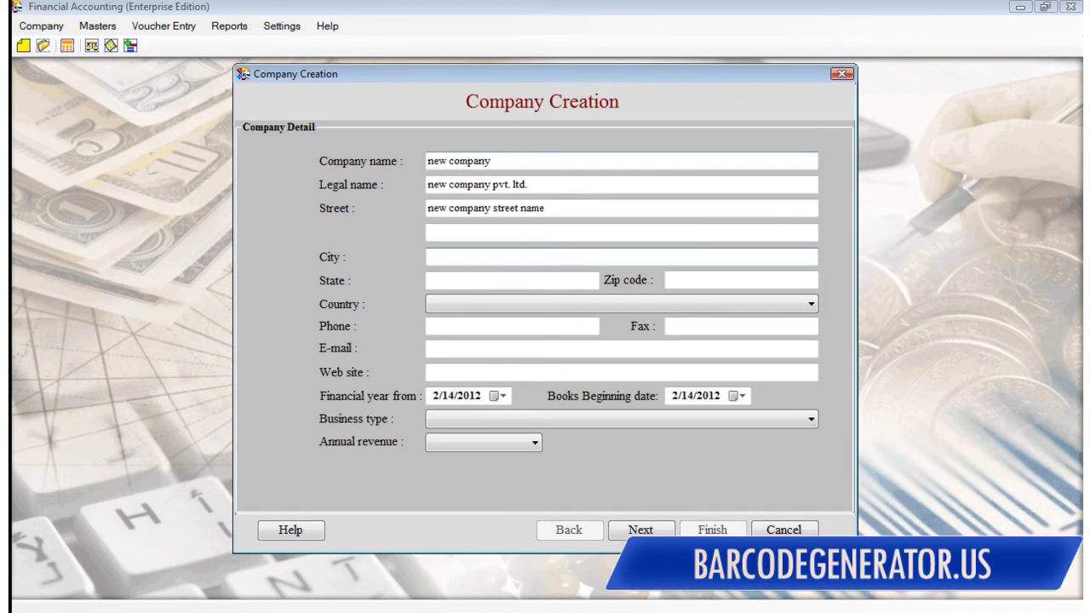
pyautogui.write('new company city')
pyautogui.press('Tab')
pyautogui.write('state name')
pyautogui.press('Tab')
pyautogui.press('Tab')
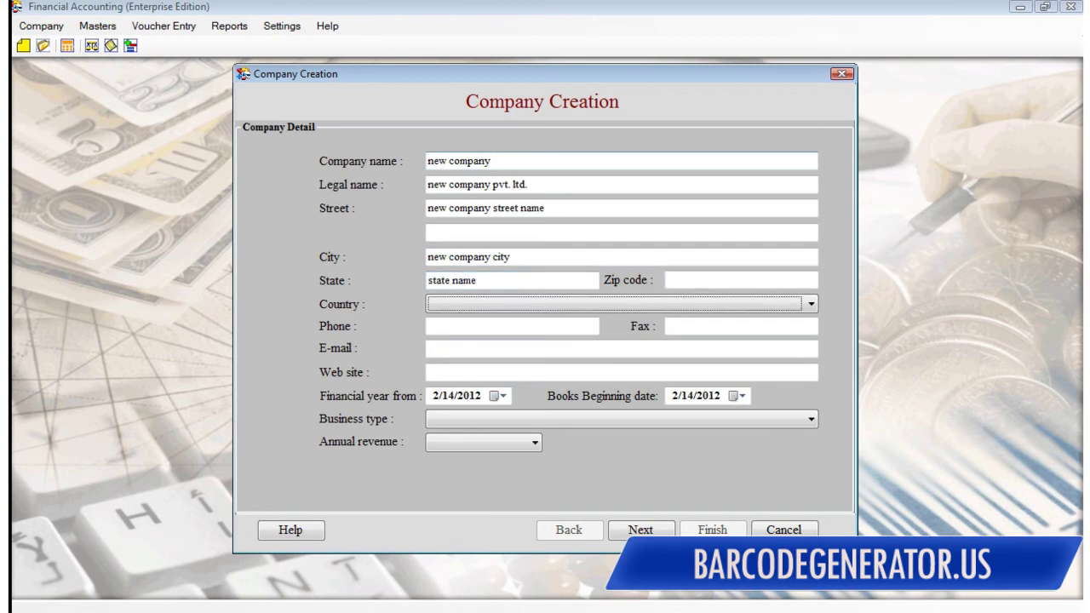
pyautogui.press('u')
pyautogui.press('u')
pyautogui.press('u')
pyautogui.press('u')
pyautogui.press('u')
pyautogui.press('Tab')
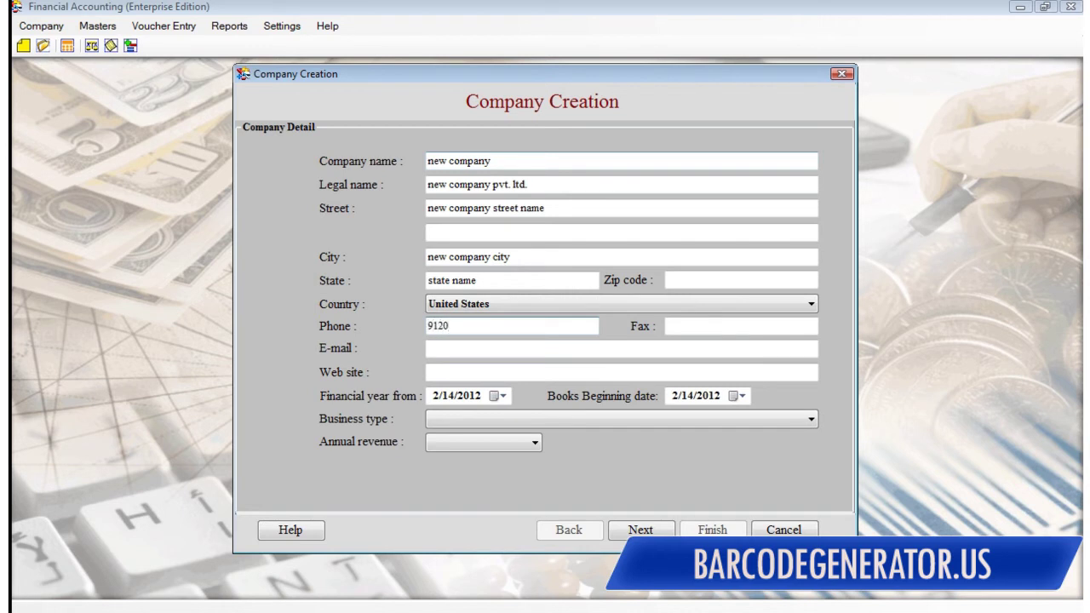
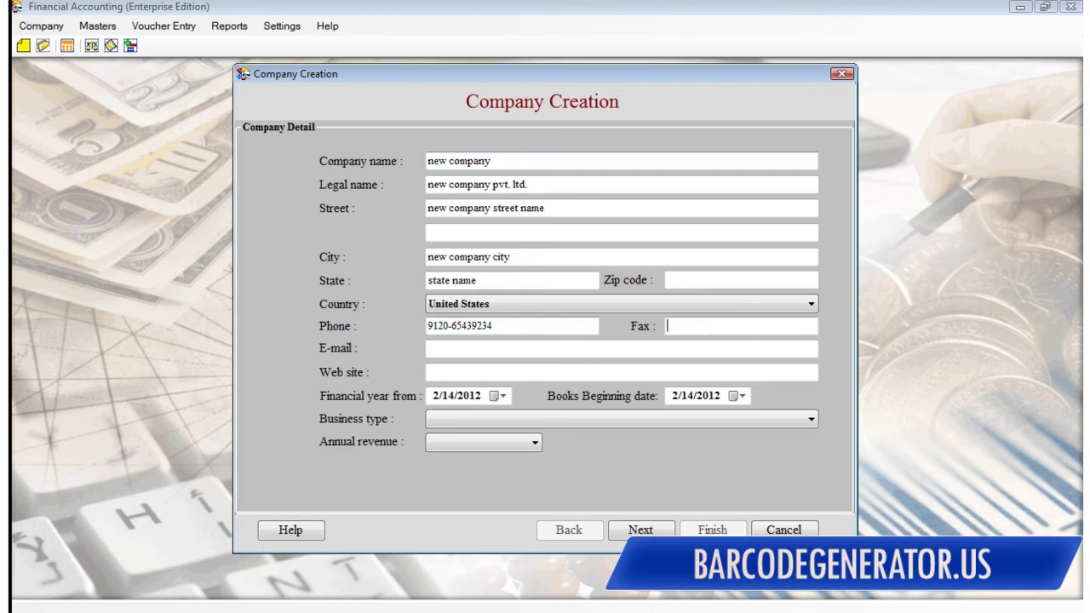
pyautogui.press('Tab')
pyautogui.write('newcompany')
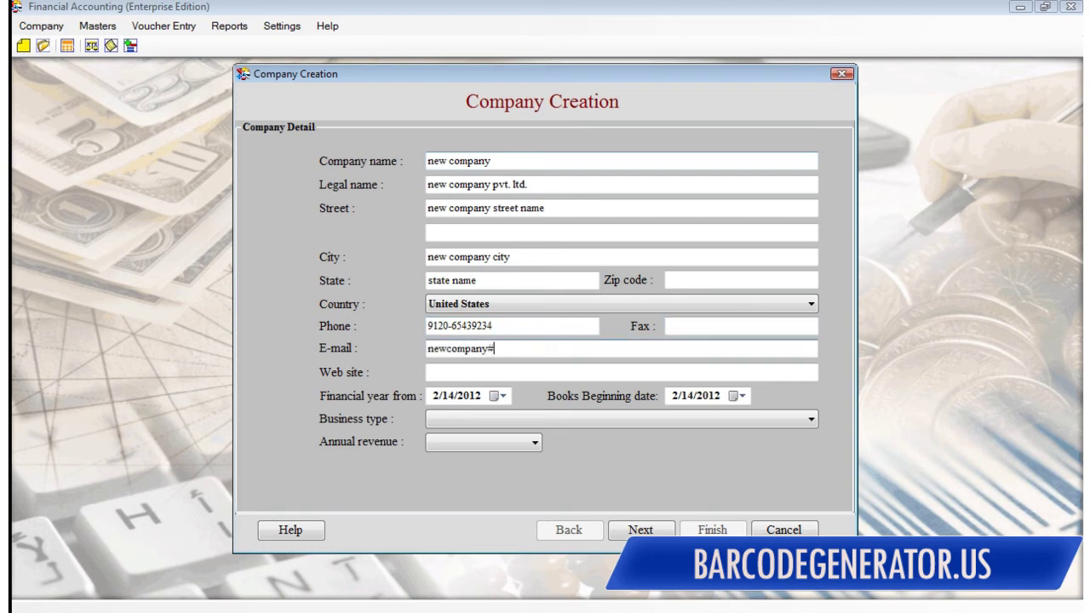
pyautogui.write('@newcompany.com')
pyautogui.press('Tab')
pyautogui.write('www.newco')
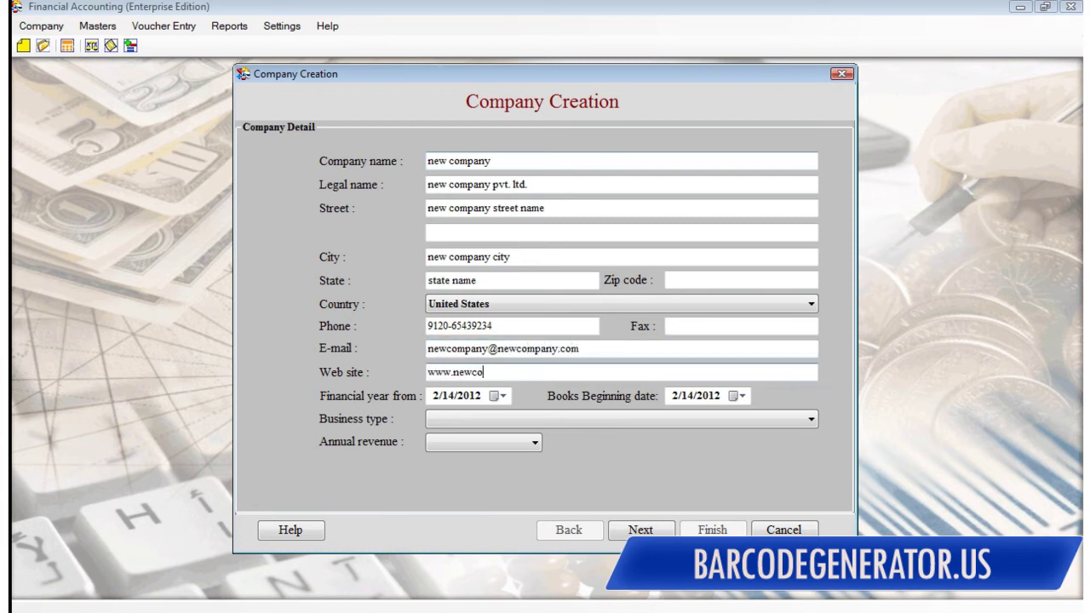
pyautogui.write('mpany.com')
pyautogui.press('Tab')
pyautogui.press('Tab')
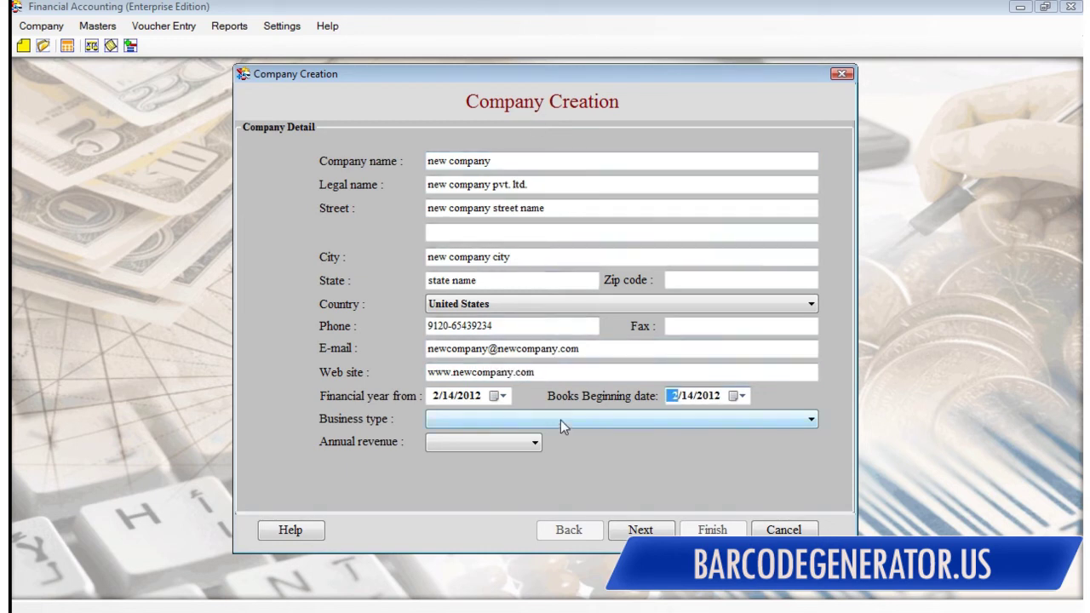
# Step: Choose business type Shipping and Postal Services and an annual revenue range, then continue
pyautogui.click(556, 420)
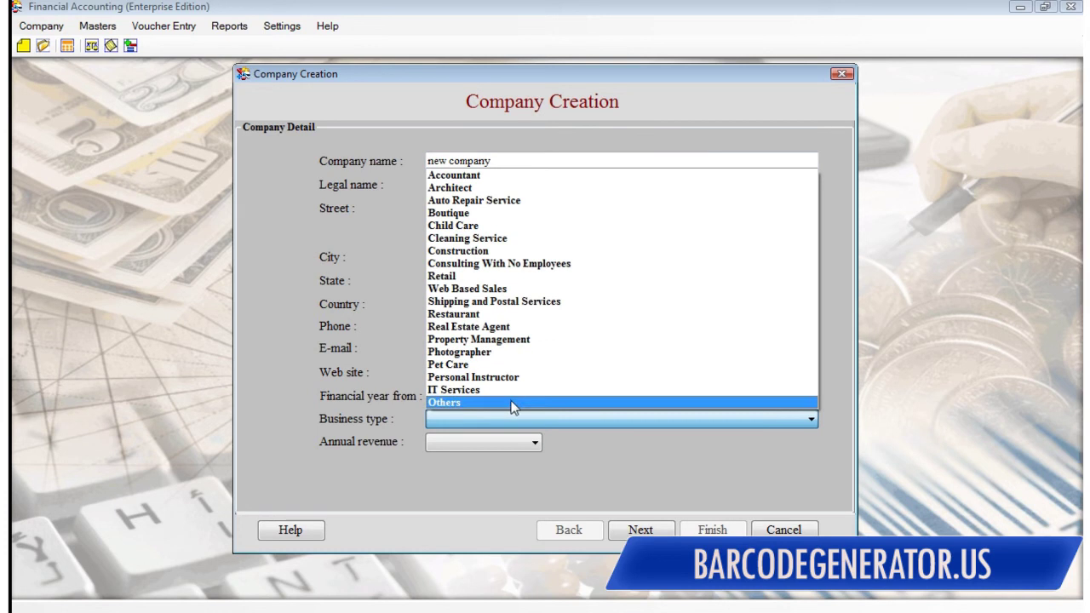
pyautogui.click(501, 303)
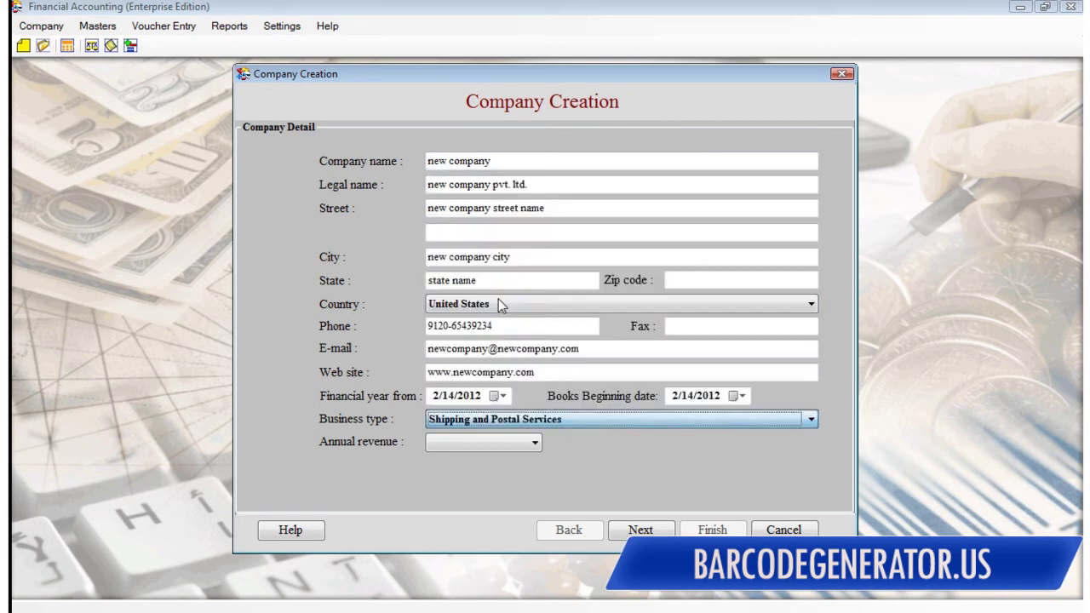
pyautogui.click(474, 444)
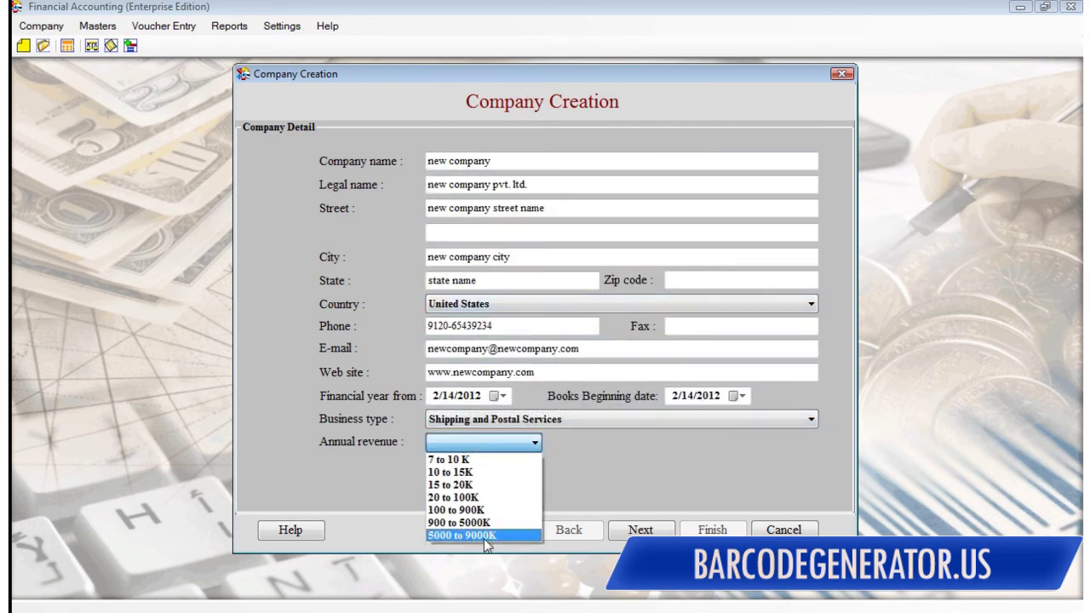
pyautogui.click(481, 509)
pyautogui.click(639, 528)
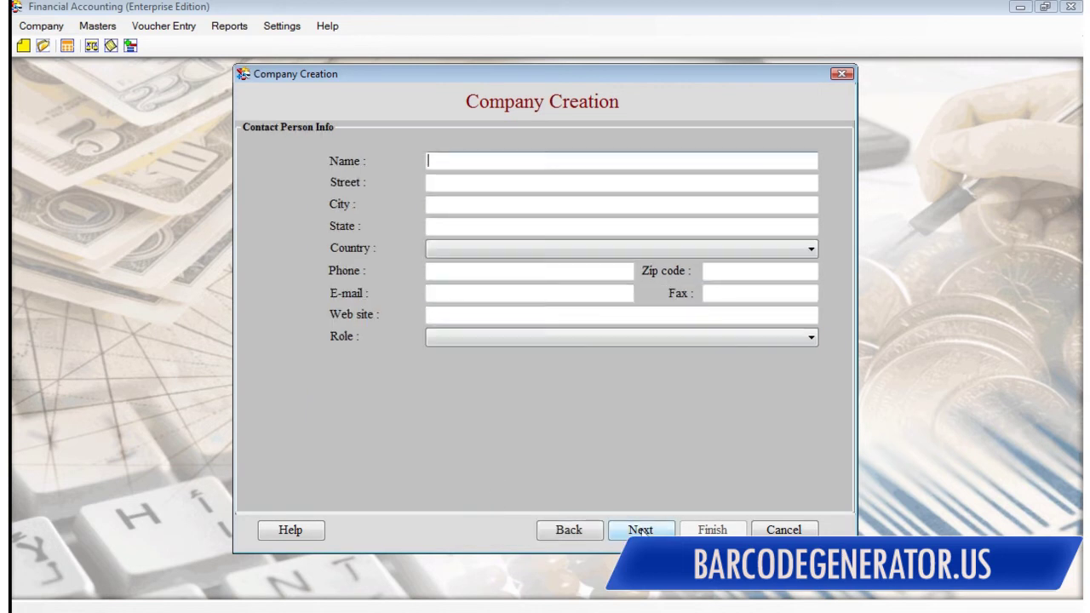
# Step: Enter the contact person's name, street, city name and state name
pyautogui.write('new person')
pyautogui.press('Tab')
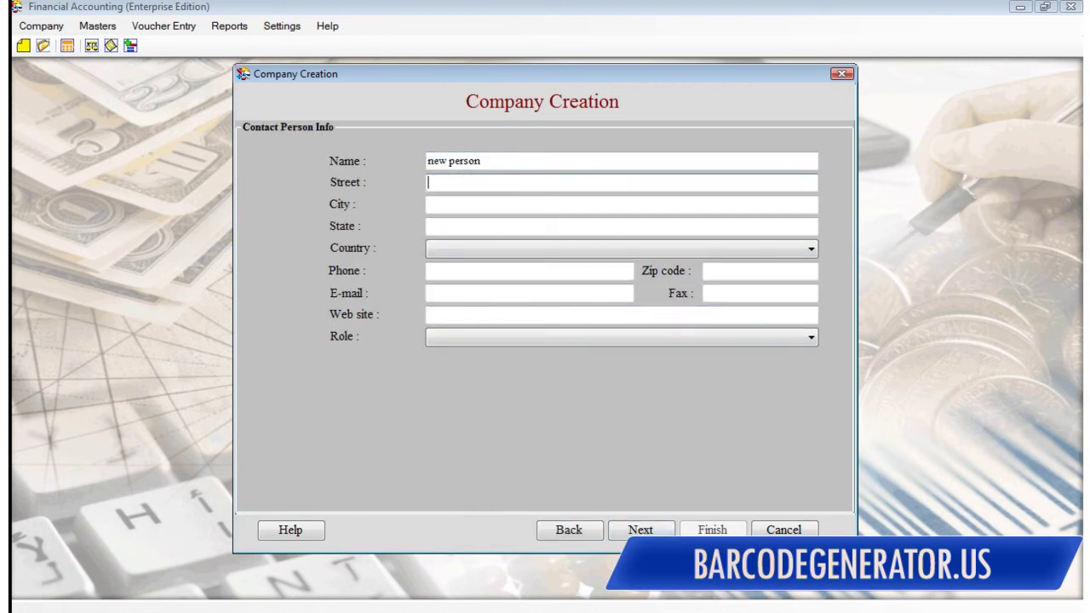
pyautogui.write('company street')
pyautogui.press('Tab')
pyautogui.write('city nam')
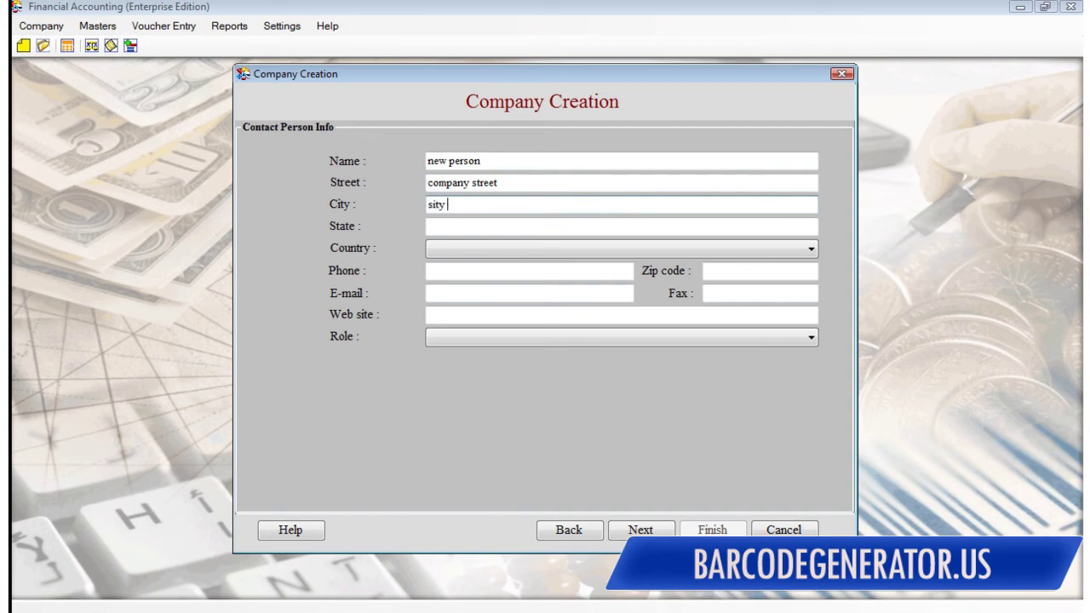
pyautogui.hotkey('shift', 'Home')
pyautogui.write('city name')
pyautogui.press('Tab')
pyautogui.write('state name')
pyautogui.press('Tab')
pyautogui.press('u')
pyautogui.press('Down')
pyautogui.press('Down')
pyautogui.press('Down')
pyautogui.press('Down')
pyautogui.press('Tab')
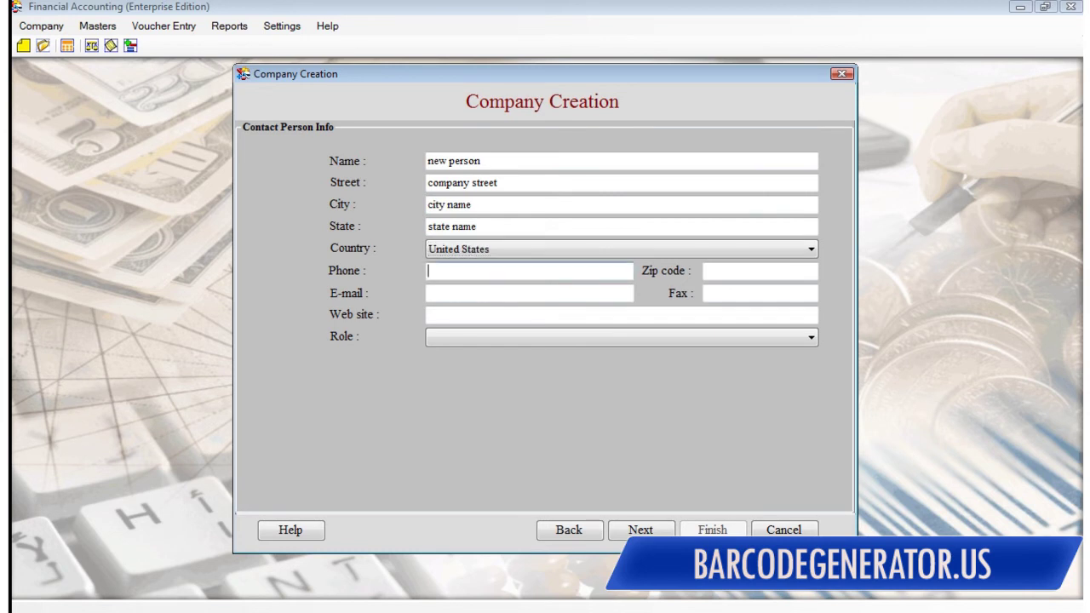
pyautogui.press('Tab')
pyautogui.press('Tab')
pyautogui.press('Tab')
pyautogui.press('Tab')
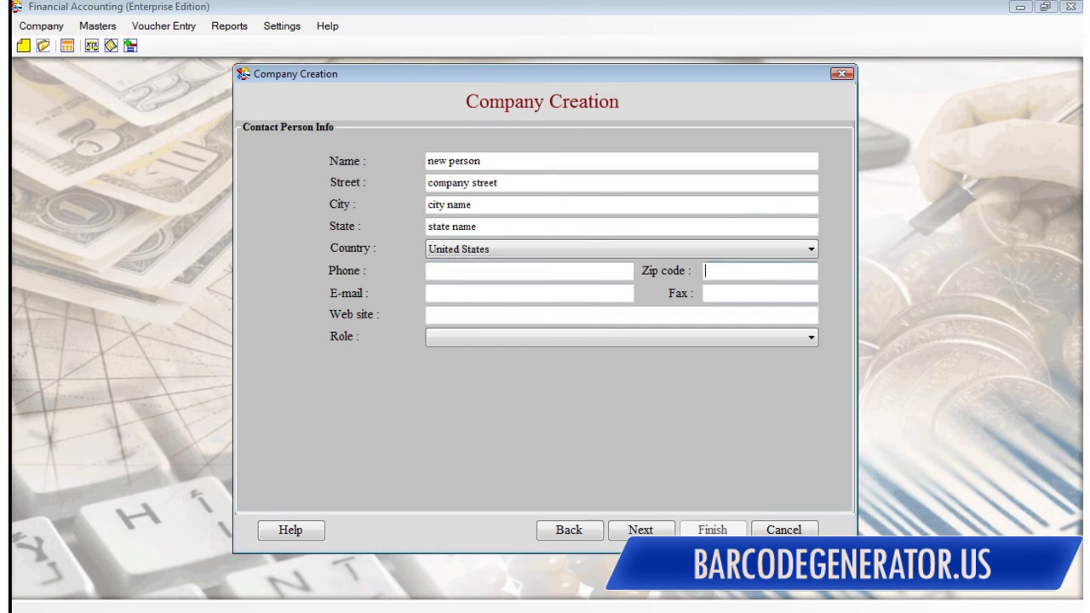
pyautogui.write('www.')
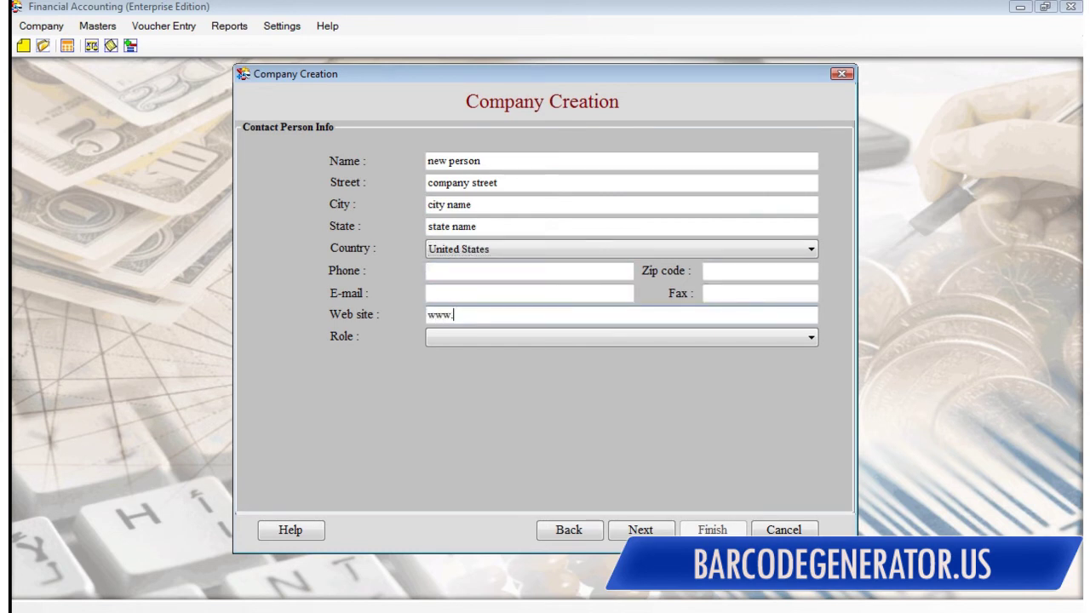
pyautogui.write('newcompany.com')
pyautogui.click(492, 338)
pyautogui.click(452, 351)
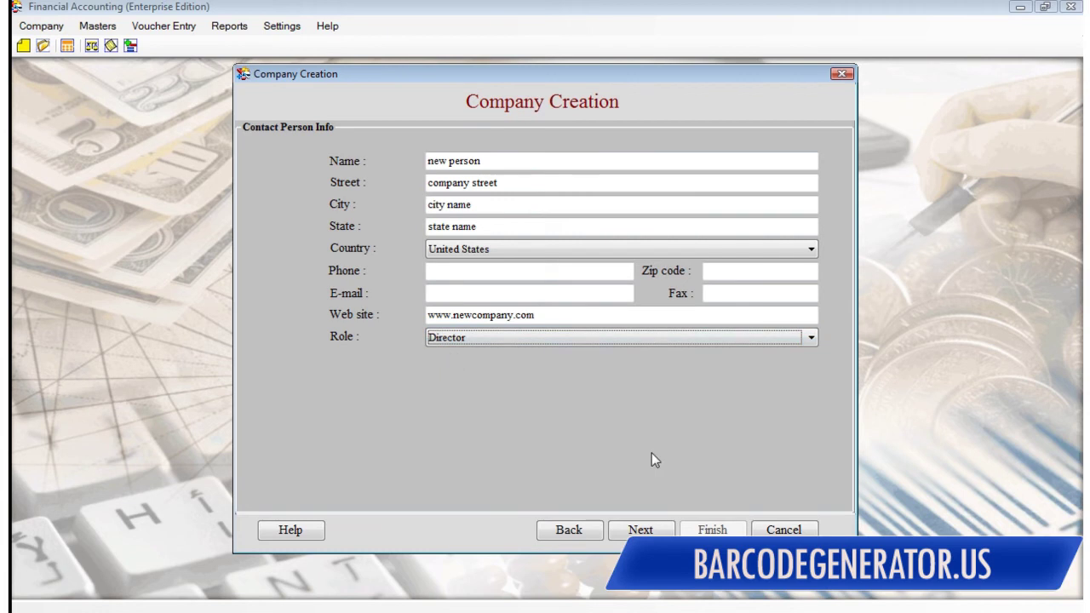
pyautogui.click(640, 530)
pyautogui.click(513, 205)
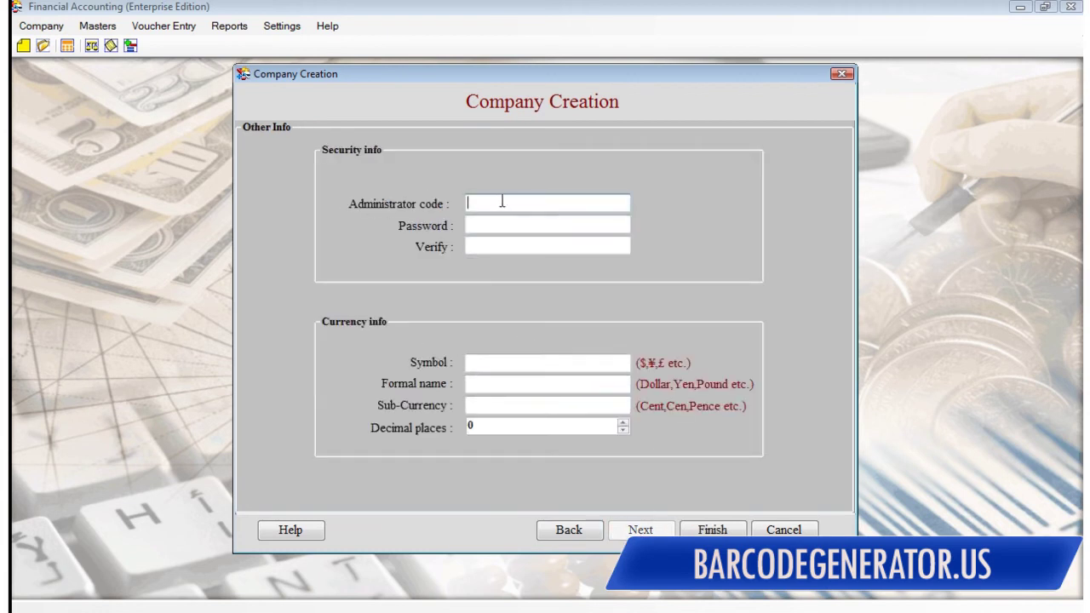
# Step: Enter the administrator code and the password, confirming it a second time
pyautogui.write('newperson')
pyautogui.press('Tab')
pyautogui.write('########')
pyautogui.press('Tab')
pyautogui.write('########')
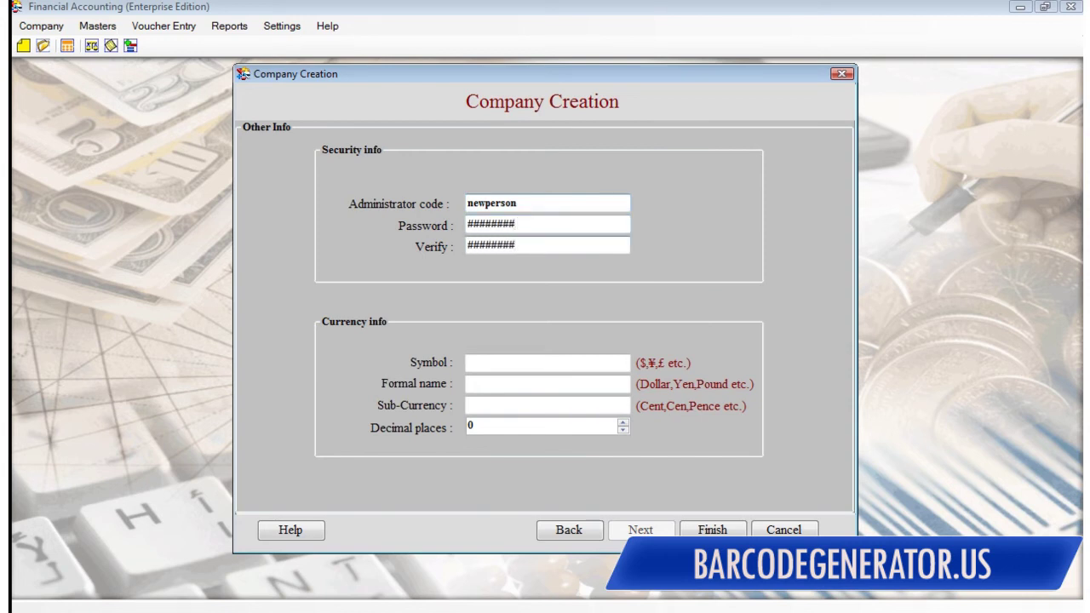
# Step: Set currency symbol $, formal name Dollar and sub-currency Cent, and finish the wizard
pyautogui.click(502, 360)
pyautogui.write('$')
pyautogui.click(485, 383)
pyautogui.write('Dollar')
pyautogui.click(499, 404)
pyautogui.write('Cent')
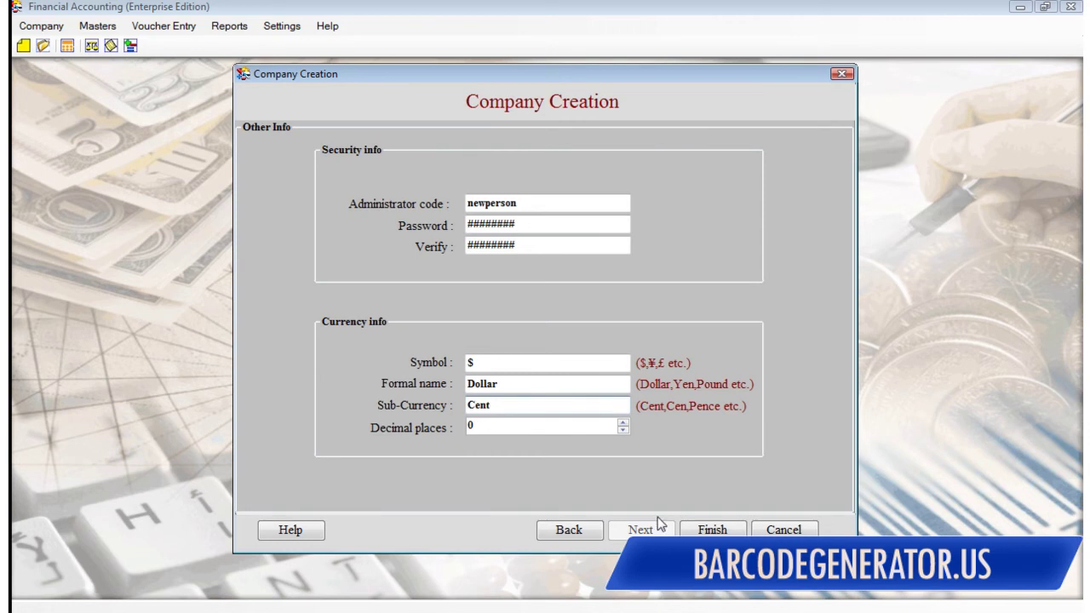
pyautogui.click(689, 528)
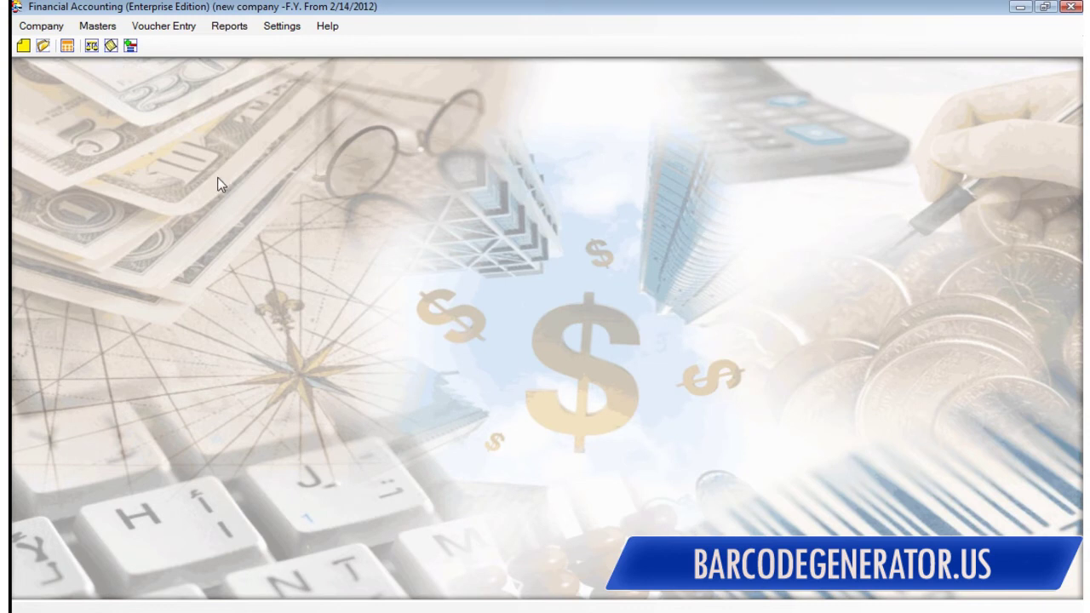
# Step: Start a new customer under the Sales A/c group and enter the customer's name
pyautogui.click(97, 26)
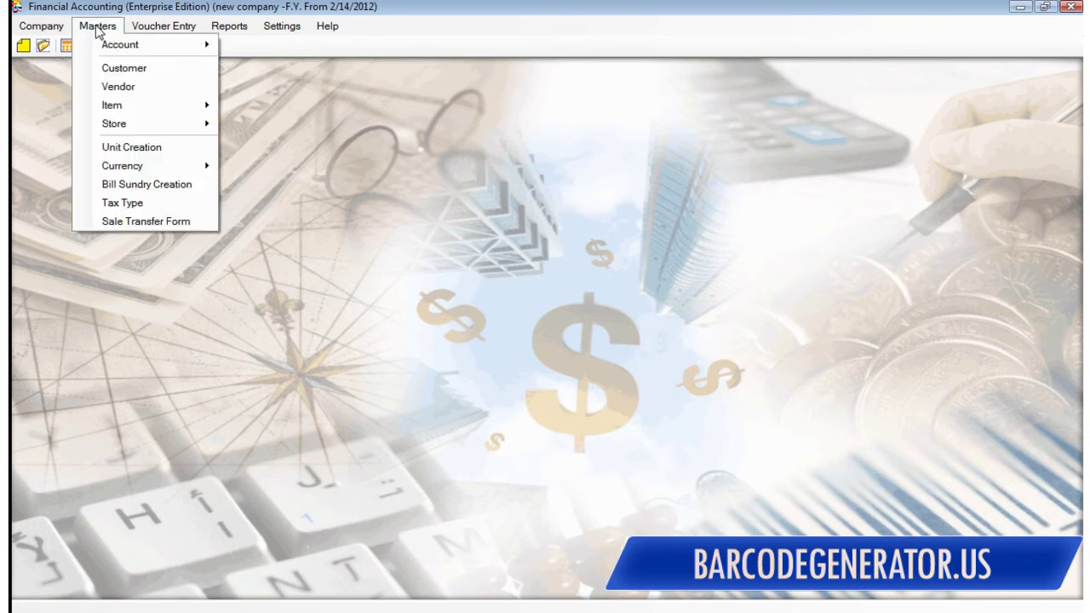
pyautogui.click(342, 92)
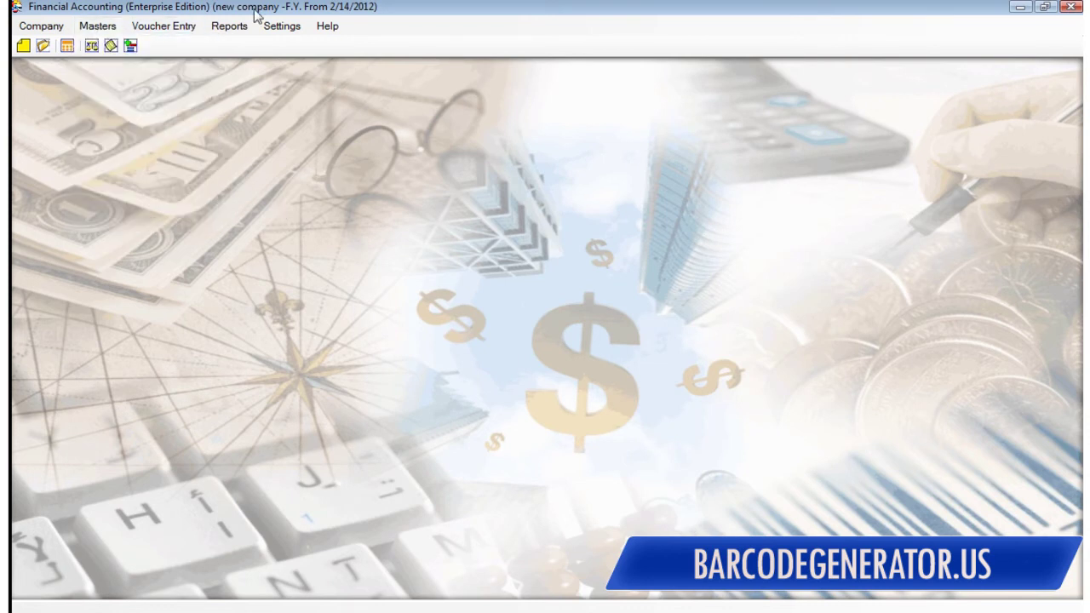
pyautogui.click(97, 27)
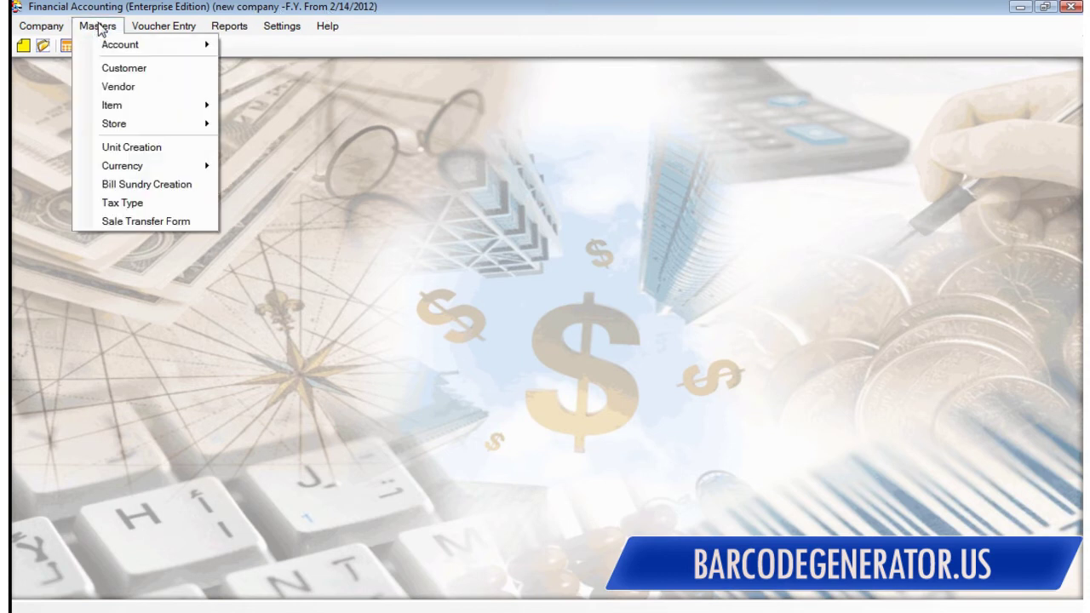
pyautogui.click(129, 71)
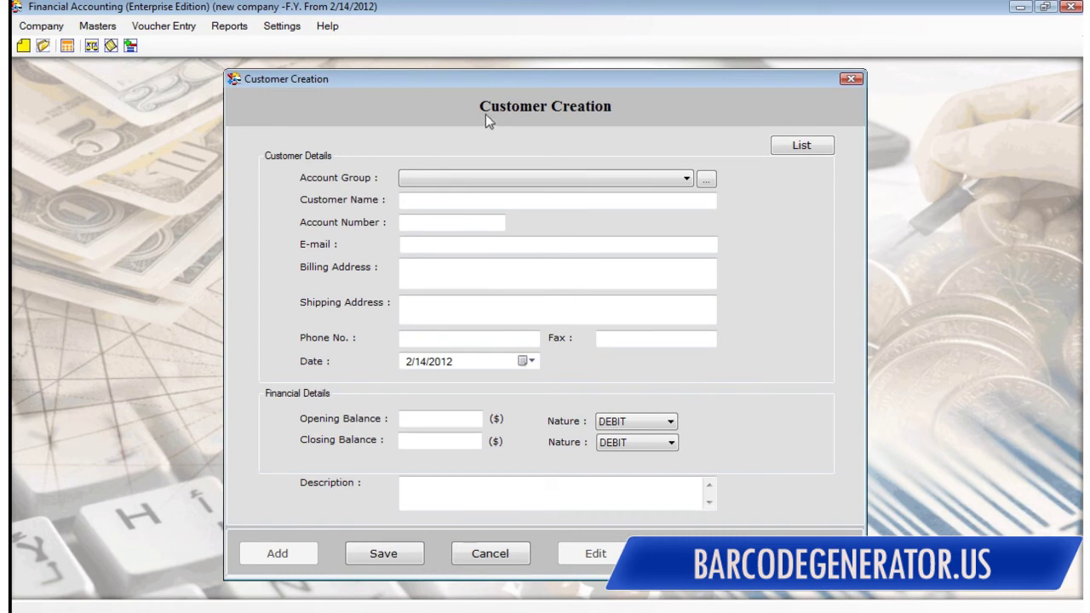
pyautogui.click(430, 175)
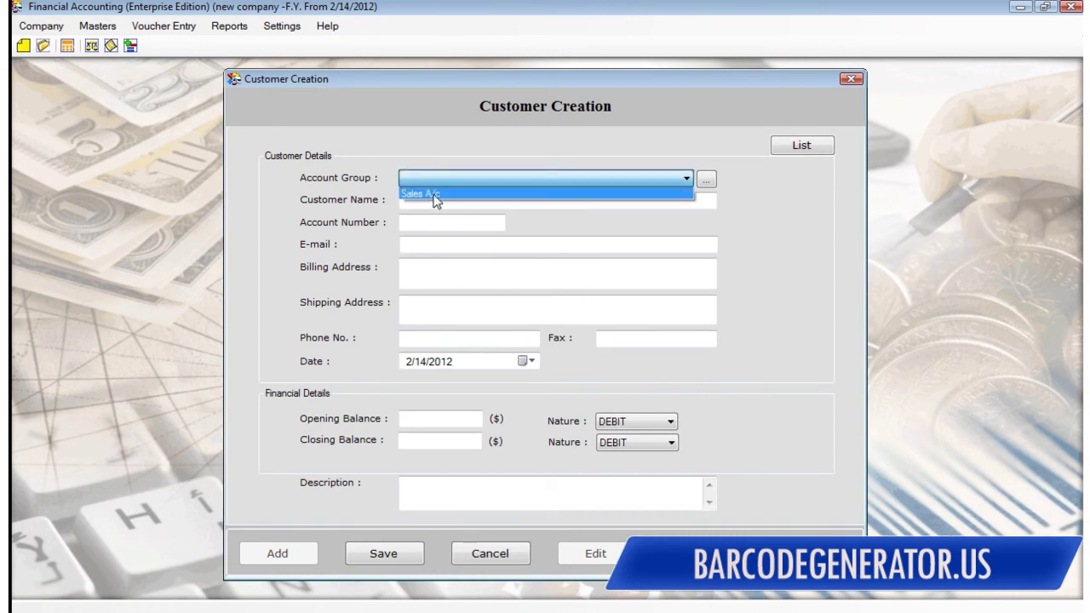
pyautogui.click(426, 194)
pyautogui.click(404, 199)
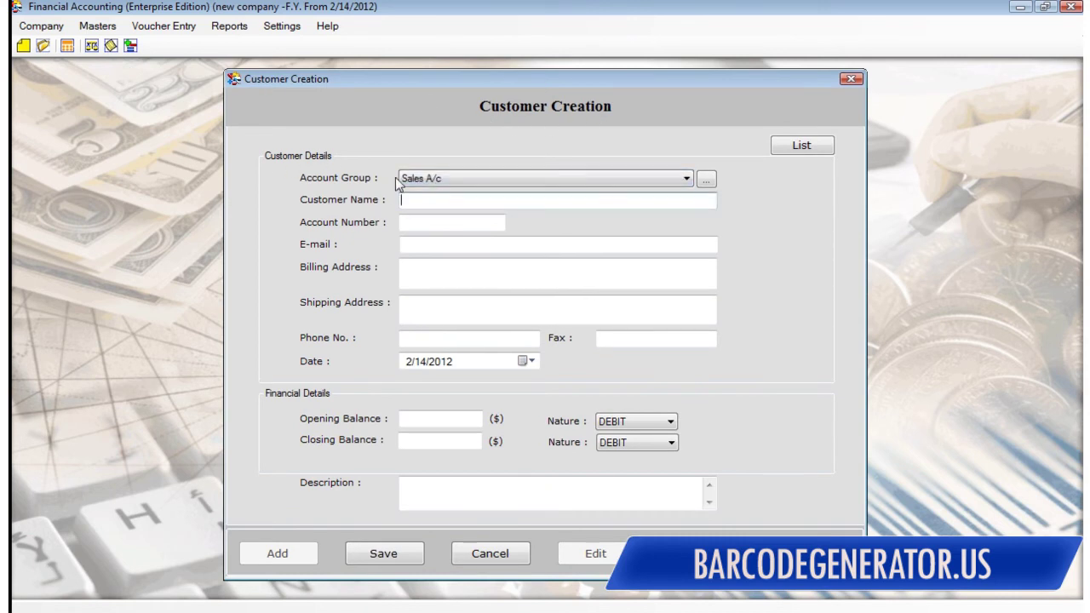
pyautogui.write('new customer')
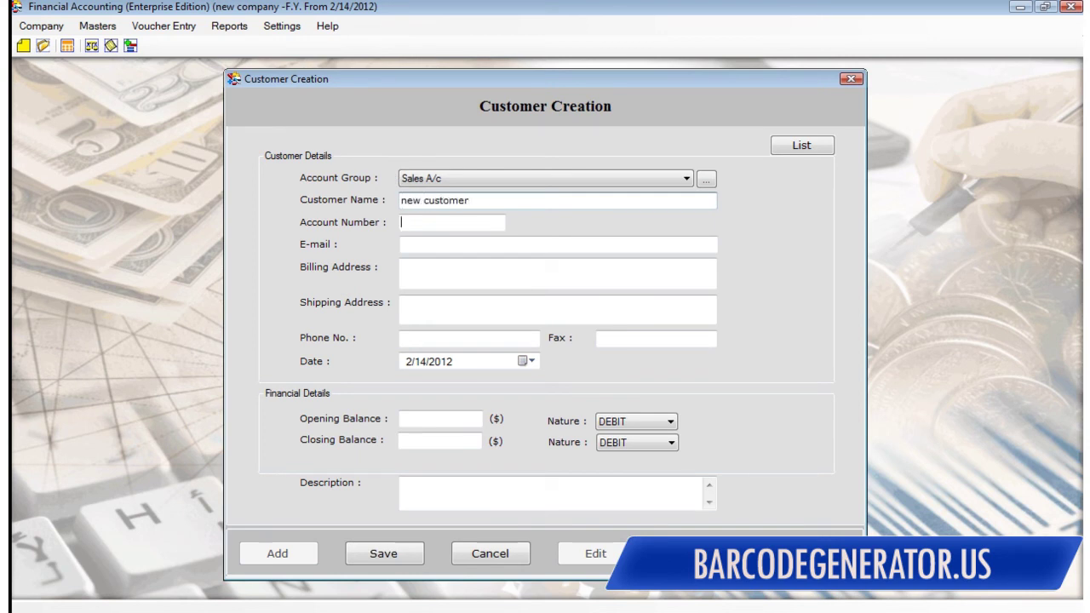
pyautogui.write('0562')
# Step: Fill in the customer's e-mail, billing address and shipping address
pyautogui.click(402, 245)
pyautogui.write('customer')
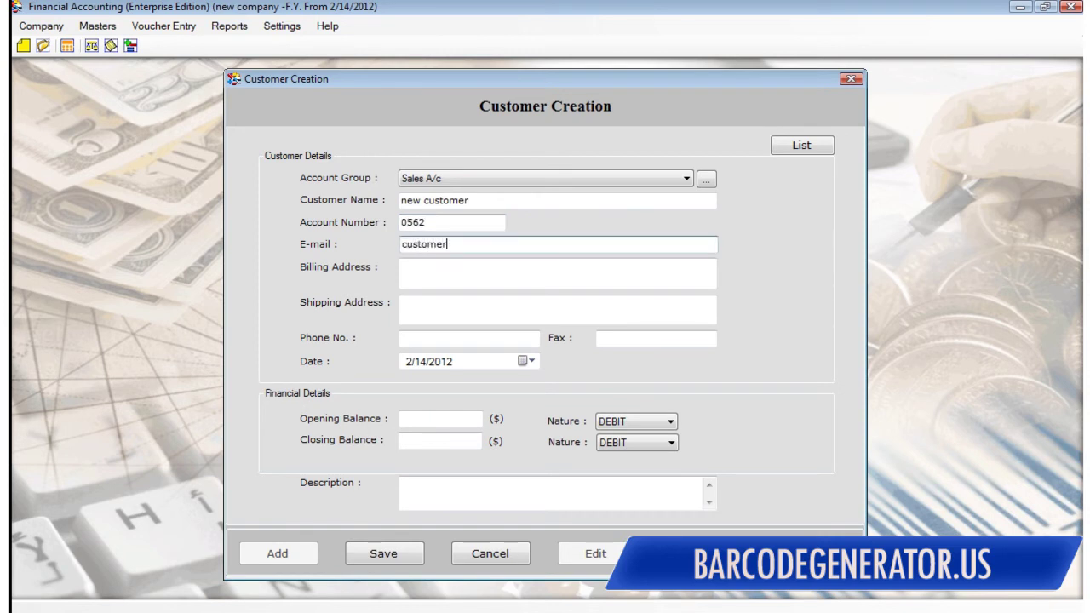
pyautogui.write('@newcustomer.com')
pyautogui.click(405, 267)
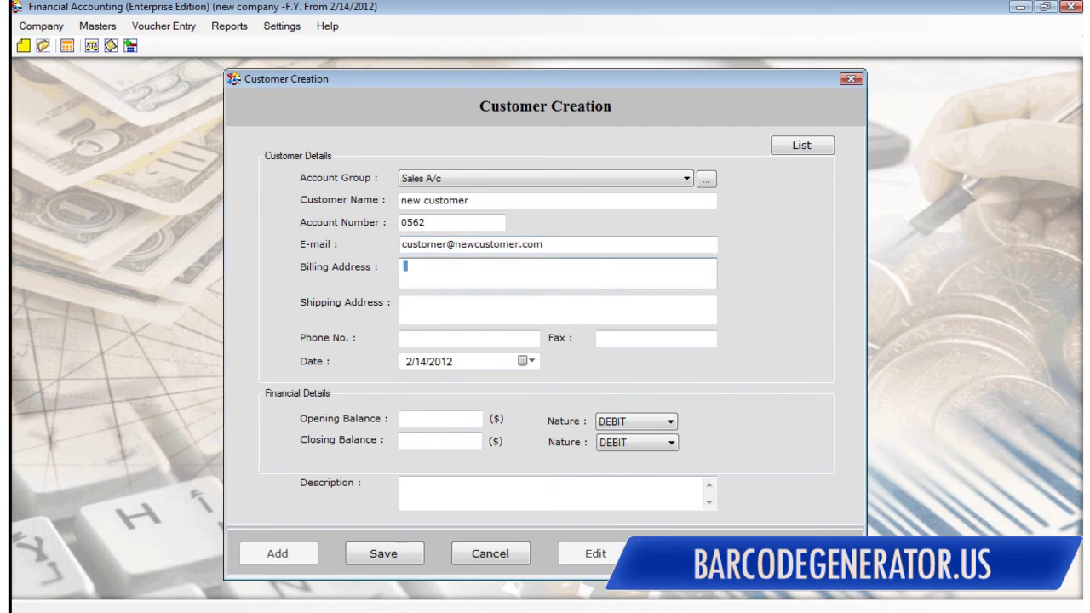
pyautogui.write('new customer comp')
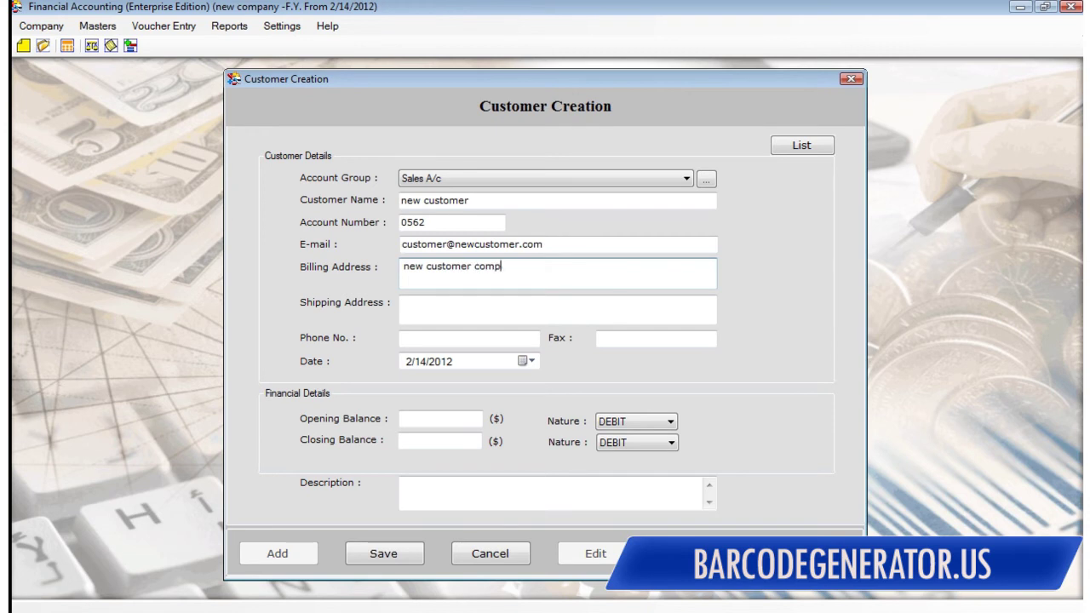
pyautogui.write('any address')
pyautogui.click(403, 304)
pyautogui.write('new cus')
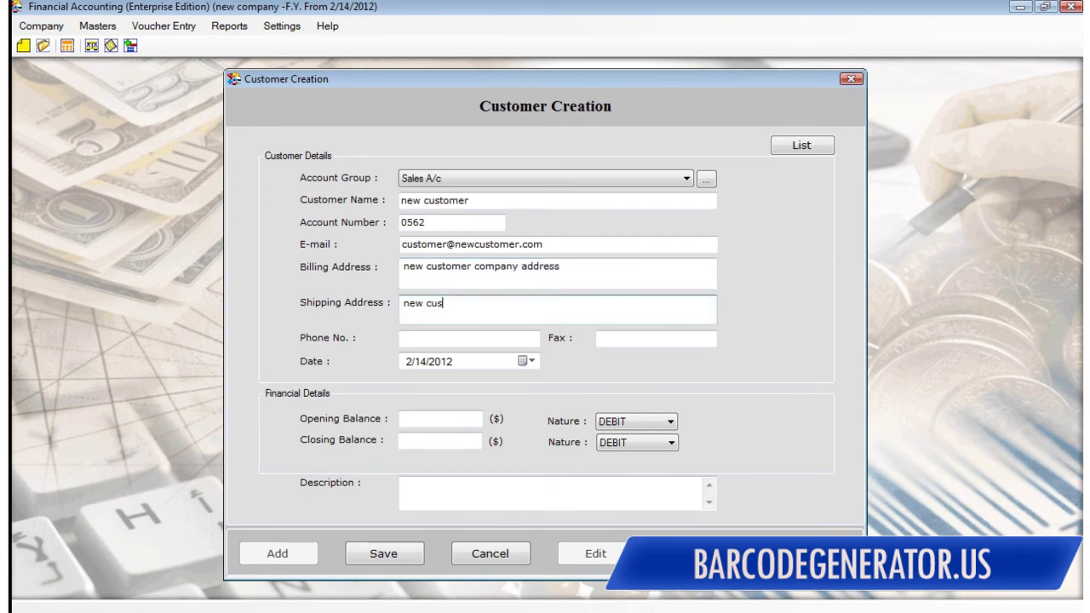
pyautogui.write('tomer company or delivery address')
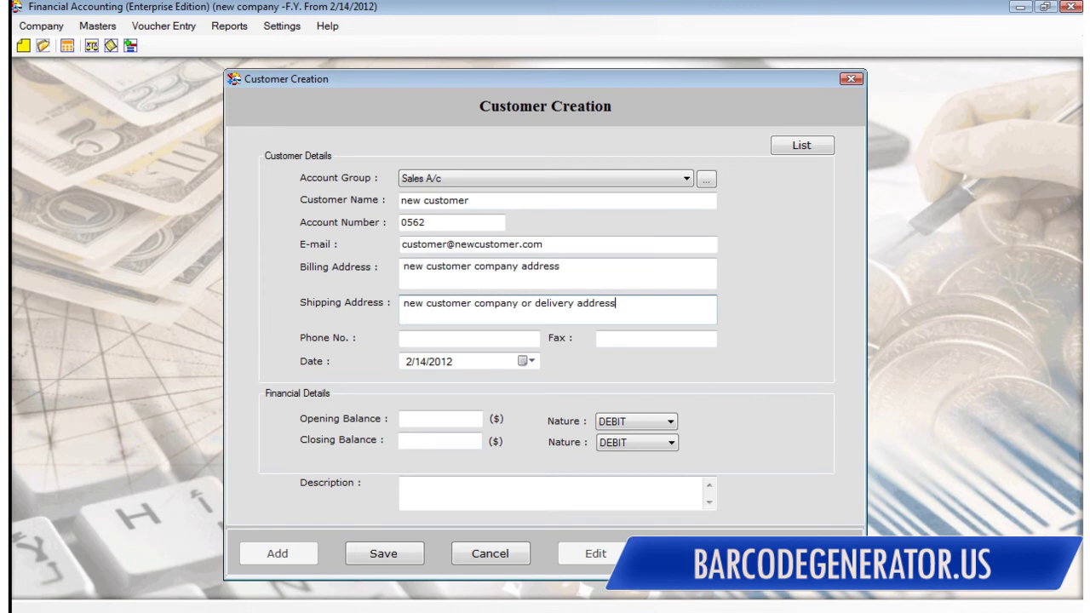
# Step: Set opening and closing balances of 200, add a description, save, and start a blank form
pyautogui.click(469, 338)
pyautogui.press('Tab')
pyautogui.press('Tab')
pyautogui.press('Tab')
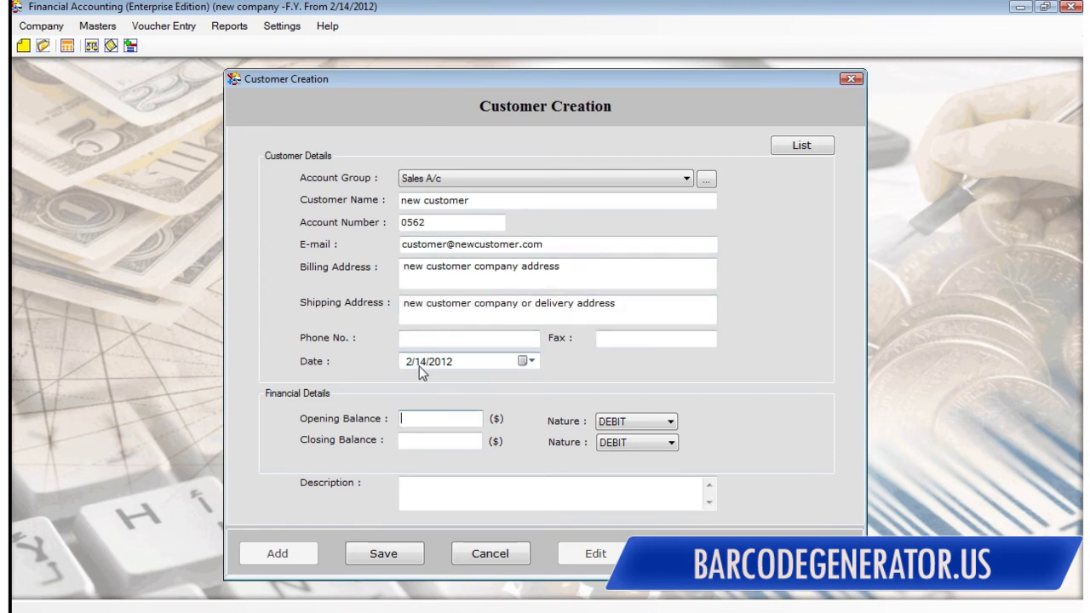
pyautogui.write('200')
pyautogui.press('Tab')
pyautogui.press('Tab')
pyautogui.write('200')
pyautogui.press('Tab')
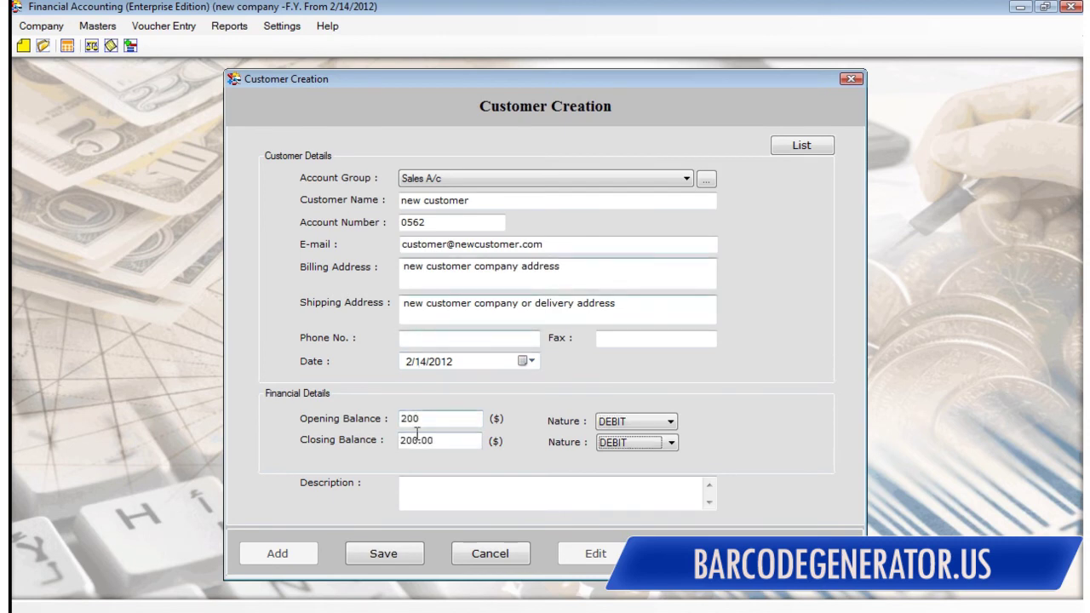
pyautogui.click(432, 484)
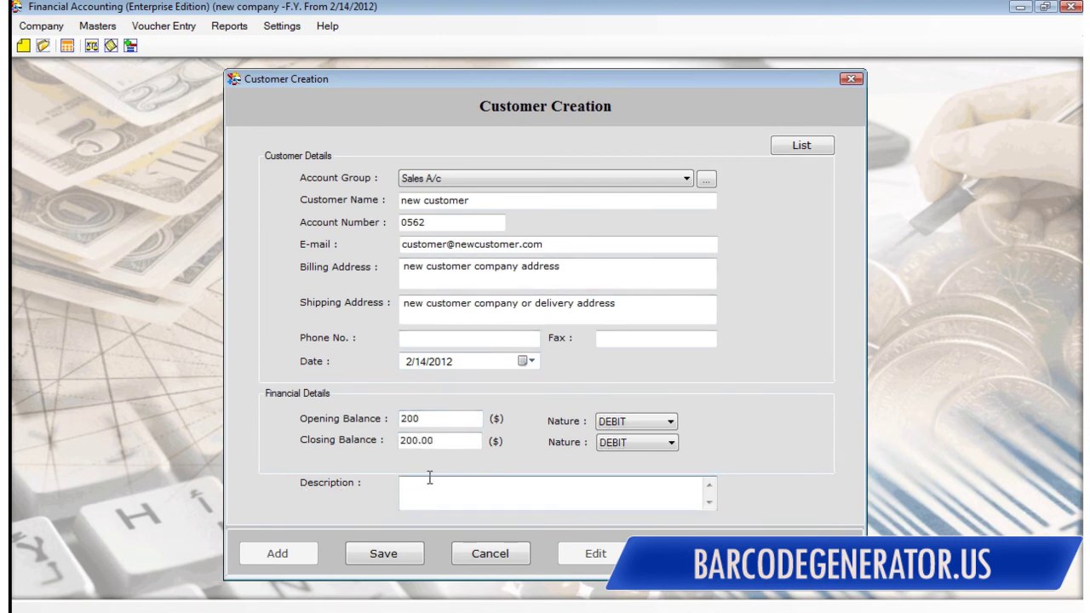
pyautogui.write('you can put descrpiption about the customer or com')
pyautogui.write('a')
pyautogui.press('BackSpace')
pyautogui.press('BackSpace')
pyautogui.press('BackSpace')
pyautogui.write('lient company')
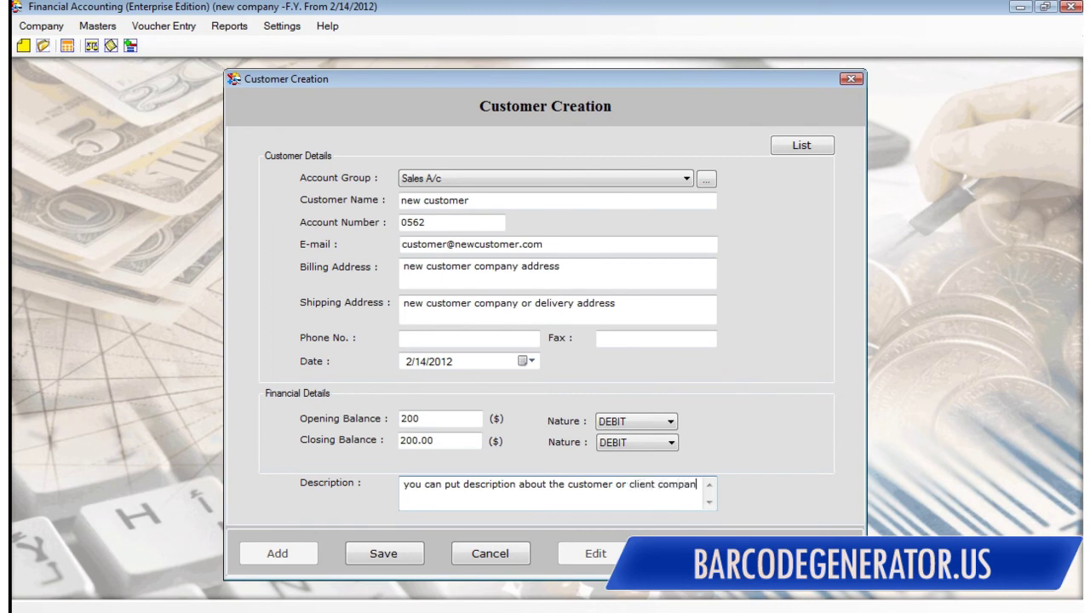
pyautogui.click(392, 551)
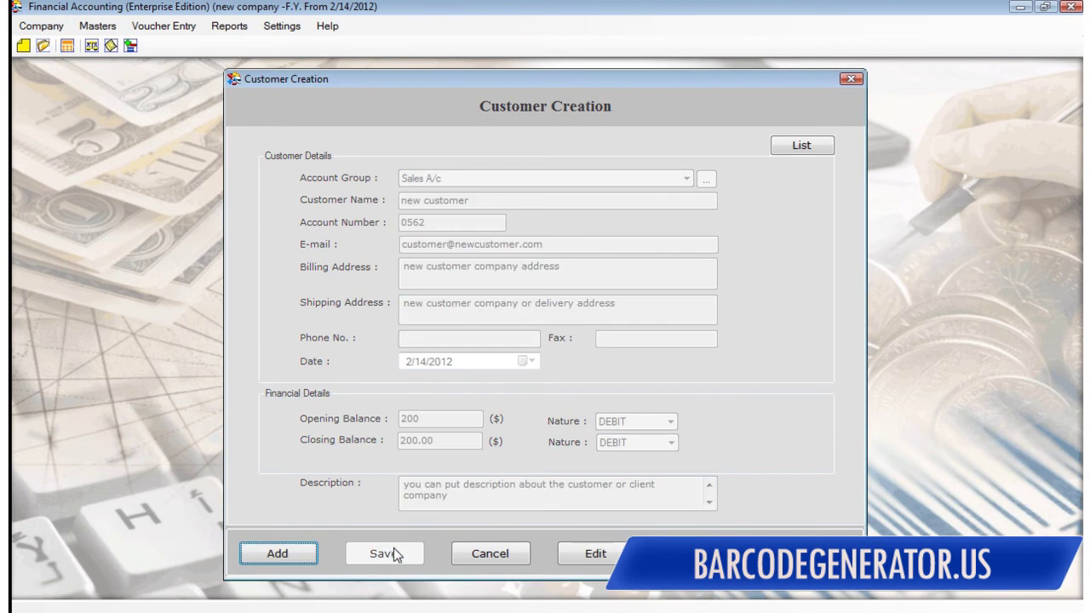
pyautogui.click(281, 555)
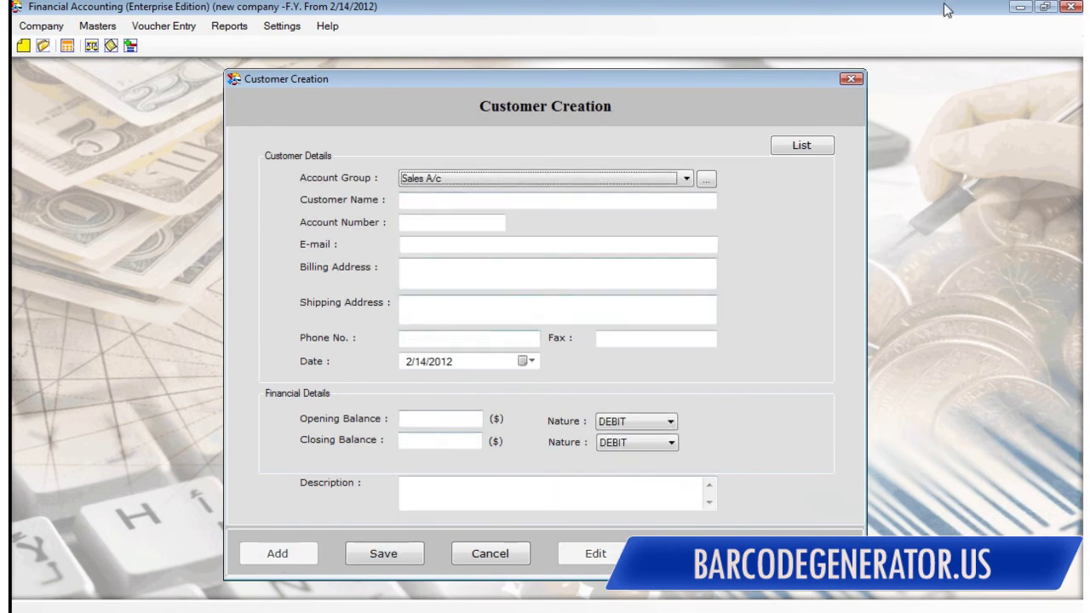
# Step: Close the customer form and save Machines as a primary item group
pyautogui.click(852, 81)
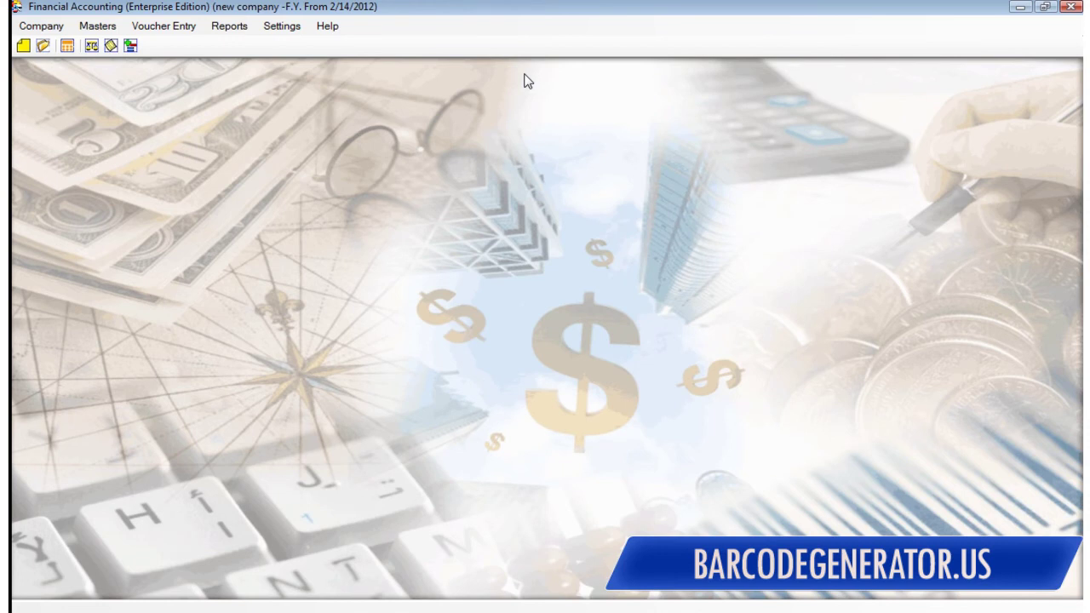
pyautogui.click(97, 25)
pyautogui.moveTo(135, 105)
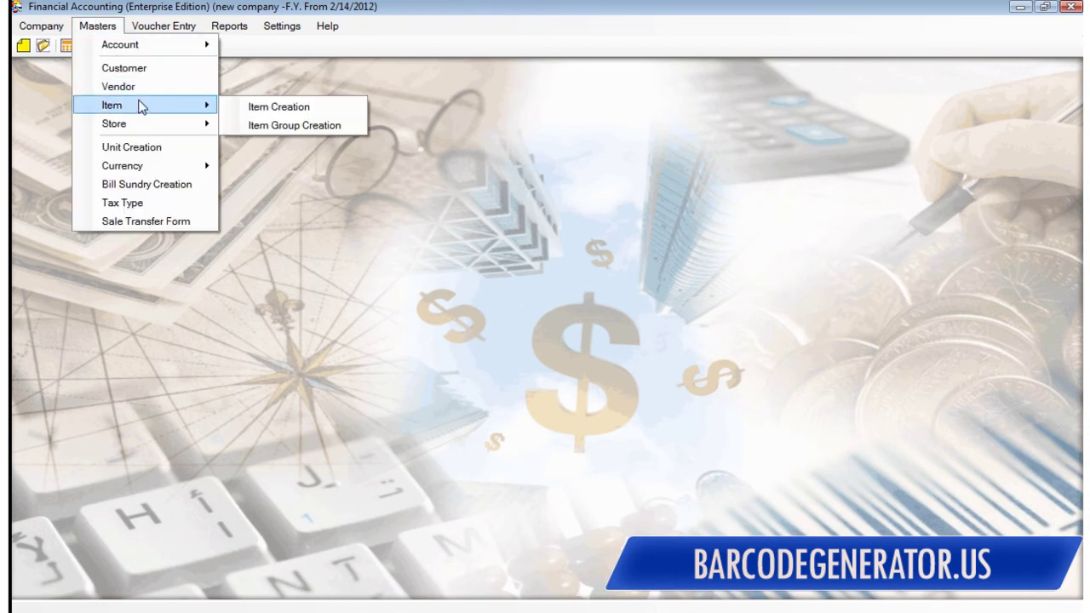
pyautogui.click(310, 127)
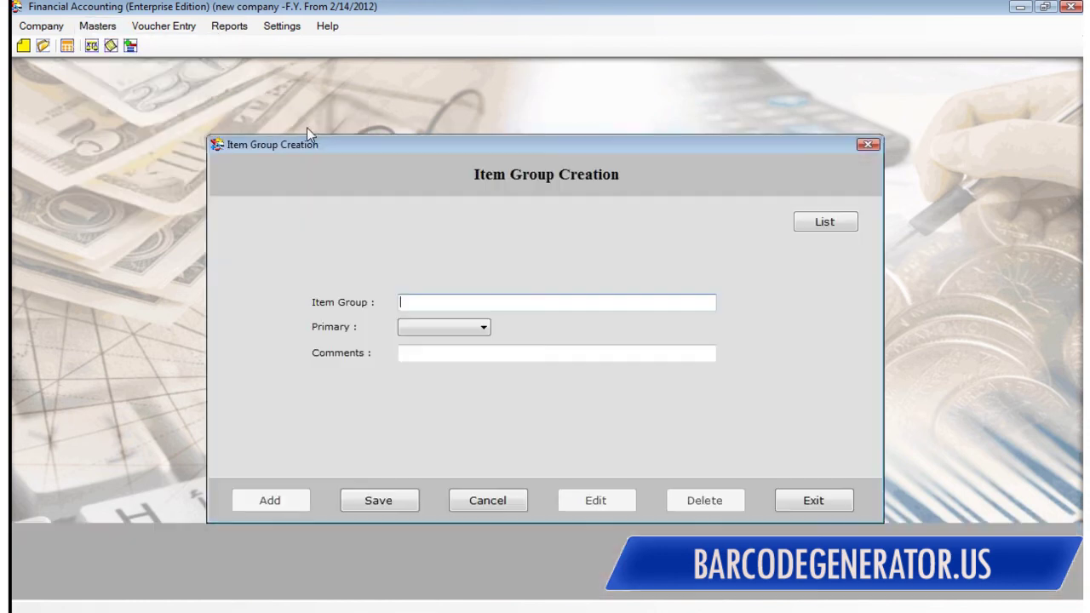
pyautogui.click(427, 325)
pyautogui.click(414, 305)
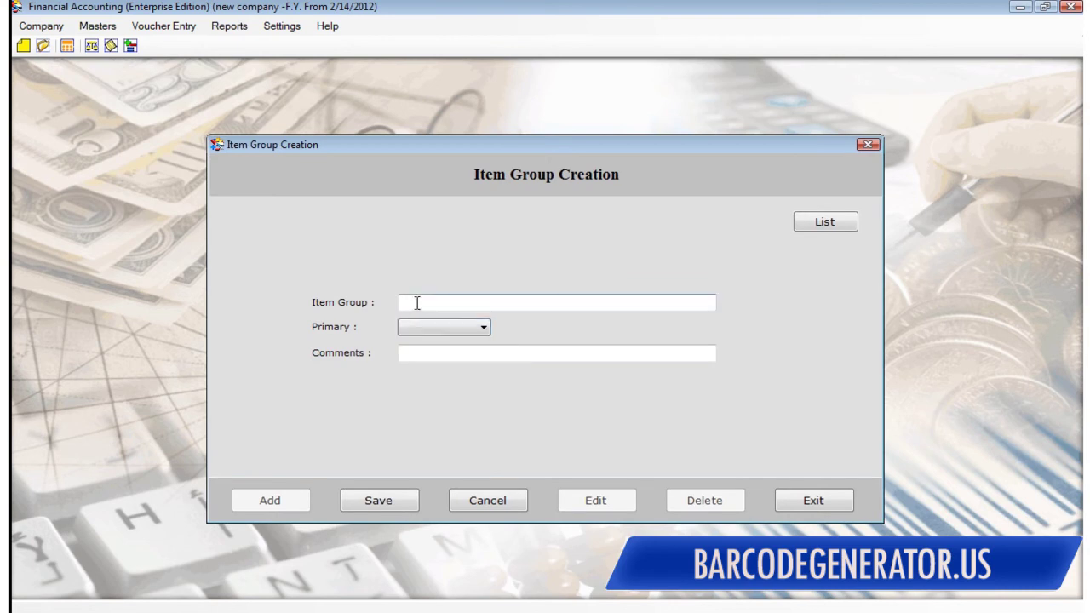
pyautogui.write('Machines')
pyautogui.click(415, 327)
pyautogui.click(417, 339)
pyautogui.click(414, 354)
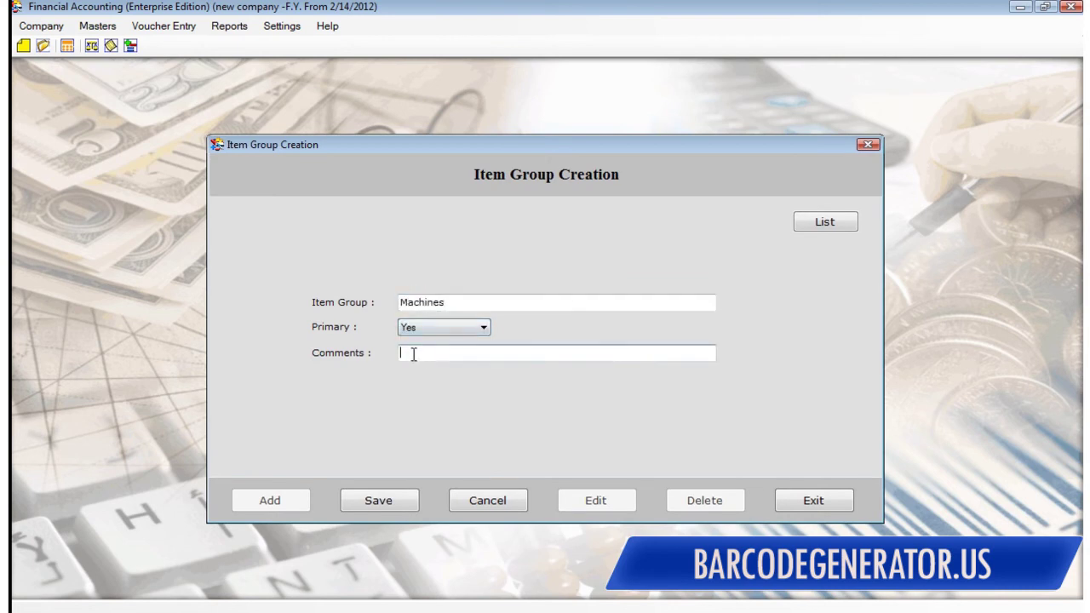
pyautogui.click(376, 501)
# Step: Save Toys as a primary item group after correcting the missing primary setting
pyautogui.click(276, 500)
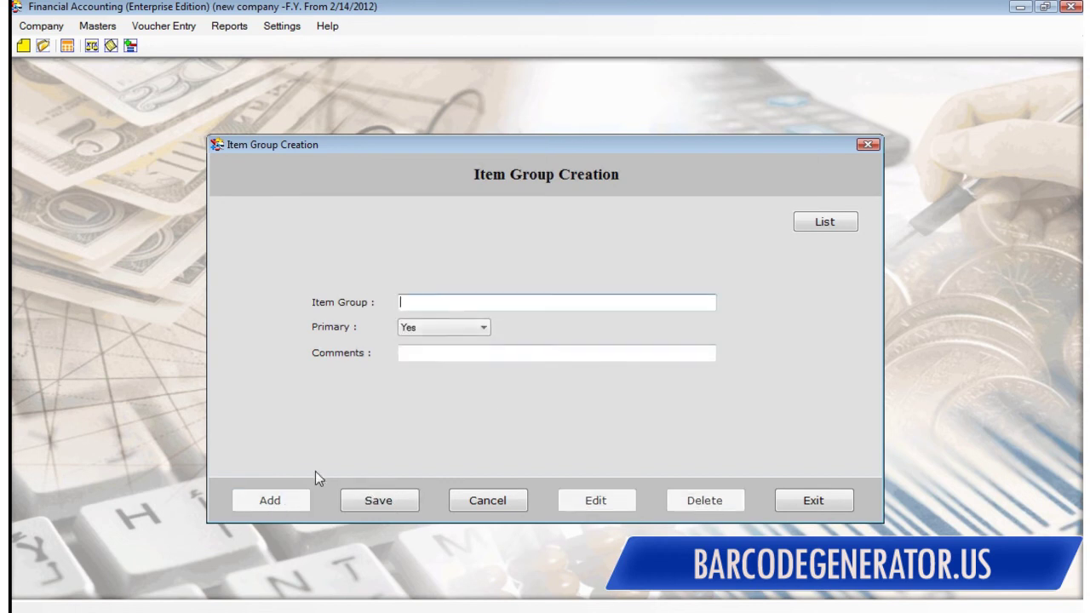
pyautogui.write('Toys')
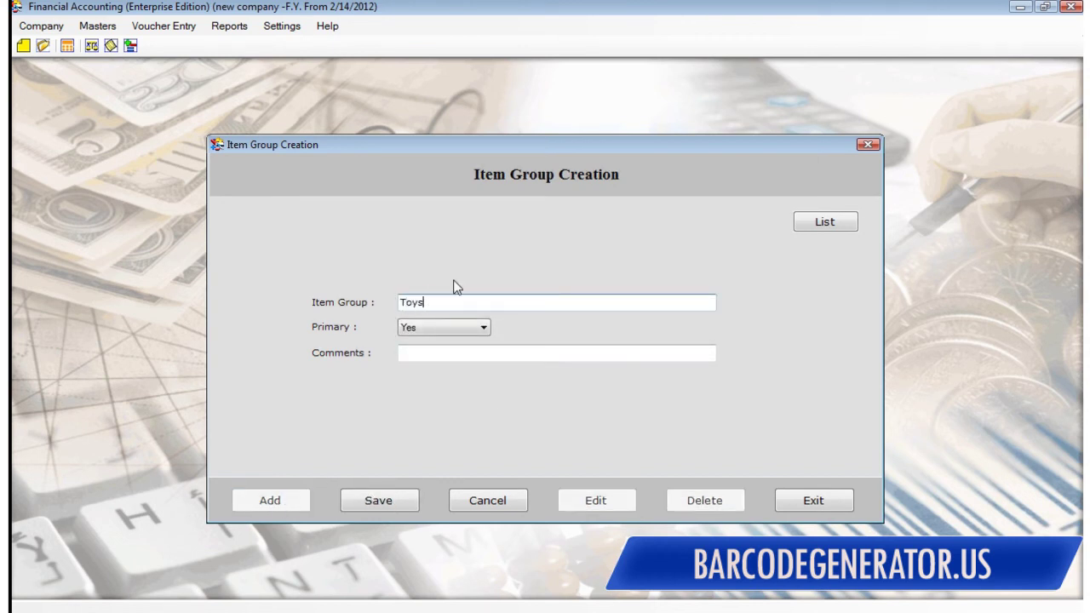
pyautogui.click(436, 329)
pyautogui.click(428, 351)
pyautogui.click(637, 338)
pyautogui.click(627, 341)
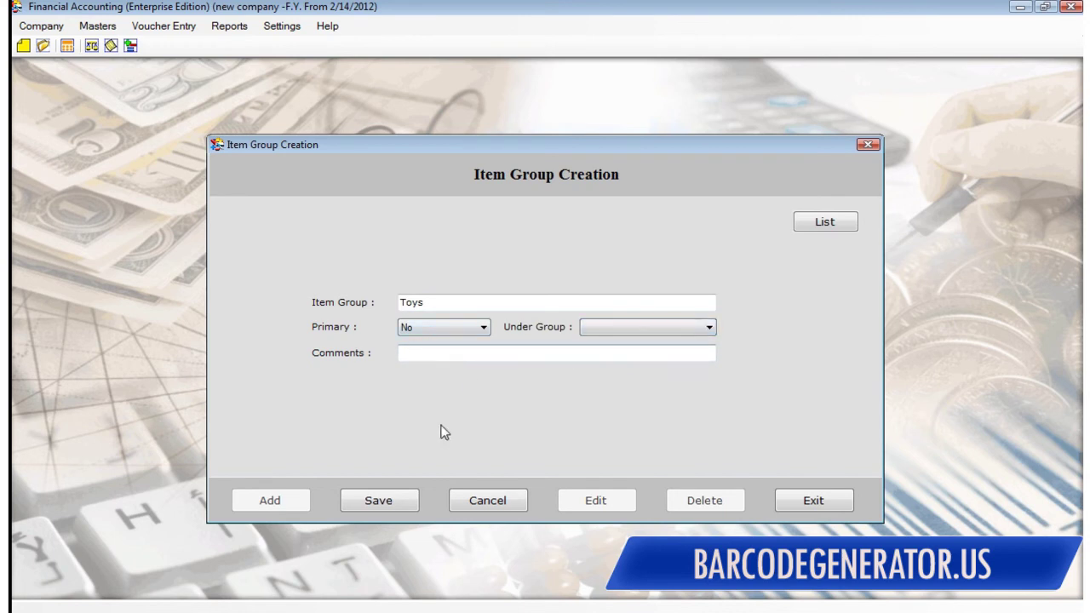
pyautogui.click(377, 506)
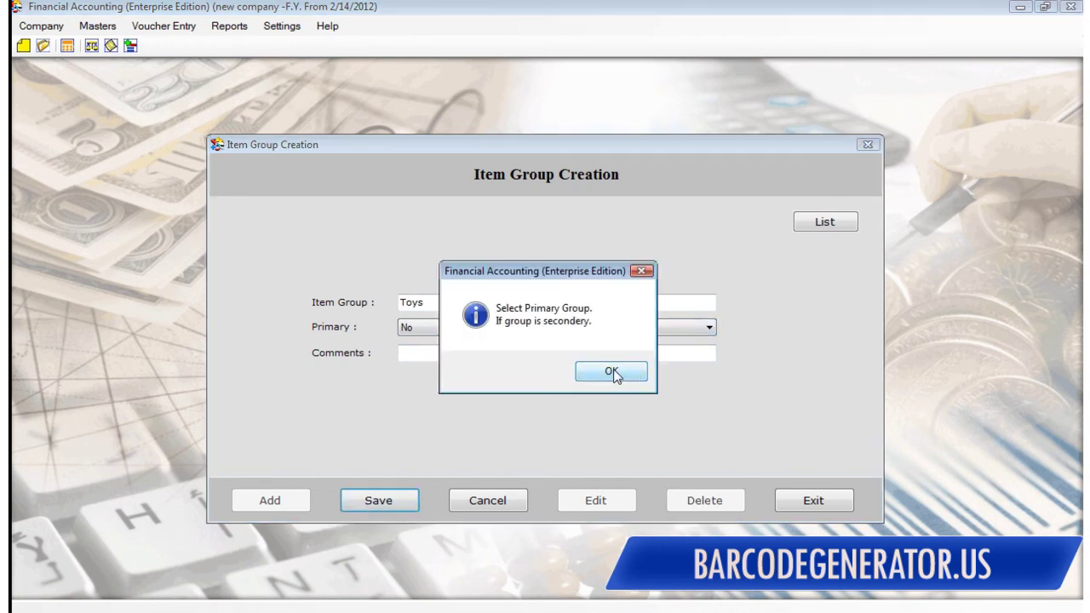
pyautogui.click(613, 374)
pyautogui.click(443, 330)
pyautogui.click(430, 344)
pyautogui.click(377, 501)
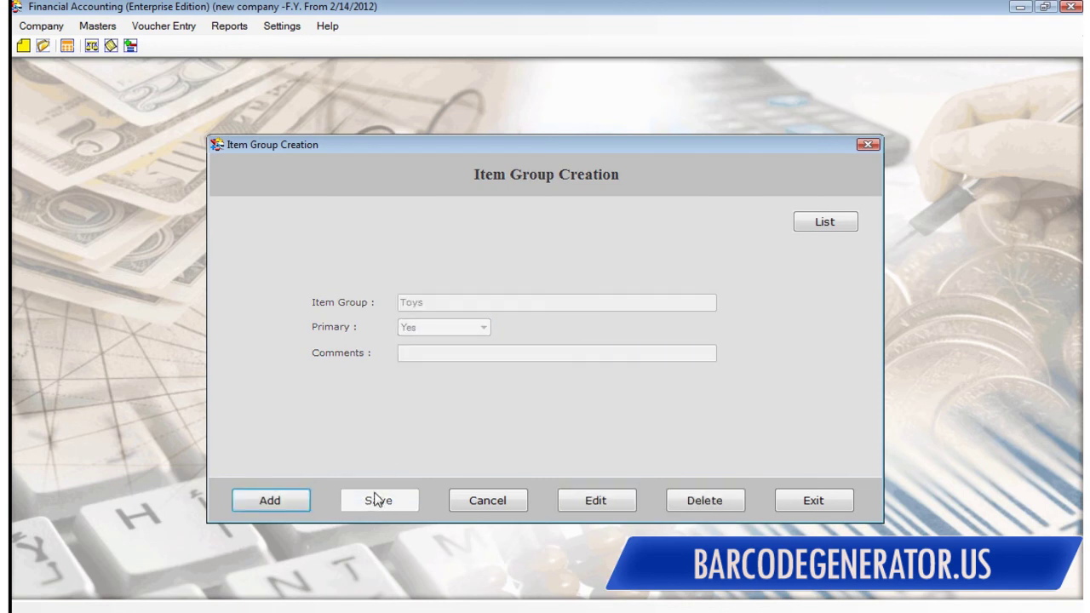
# Step: Save Cosmetics as an item group and close the Item Group Creation window
pyautogui.click(270, 501)
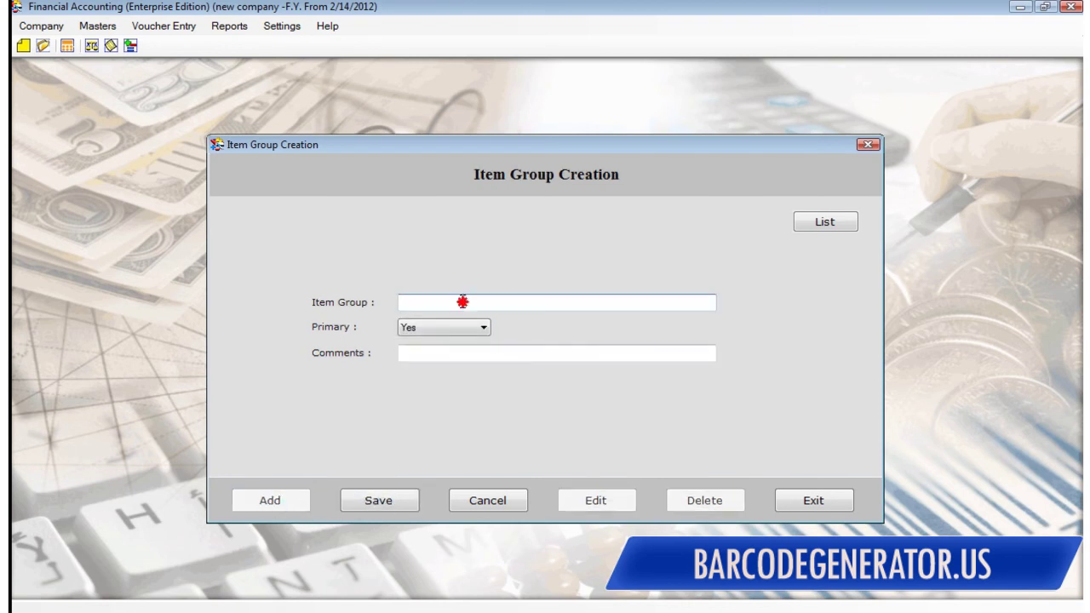
pyautogui.write('Cosmetics')
pyautogui.click(376, 506)
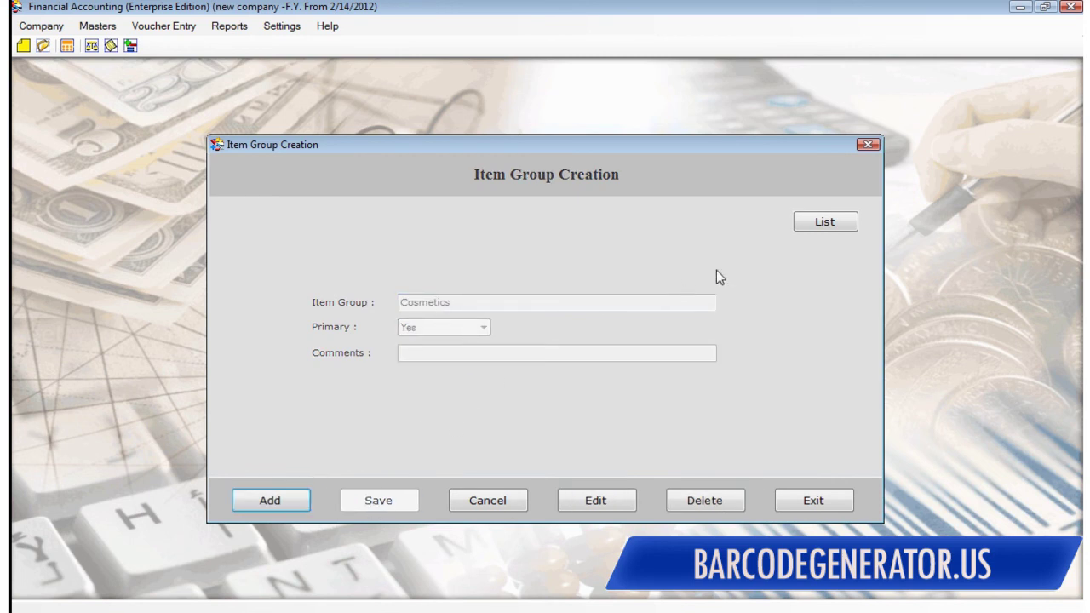
pyautogui.click(869, 144)
# Step: Create the Laptops item with code 1234 in the Machines group, unit Dozen
pyautogui.click(97, 25)
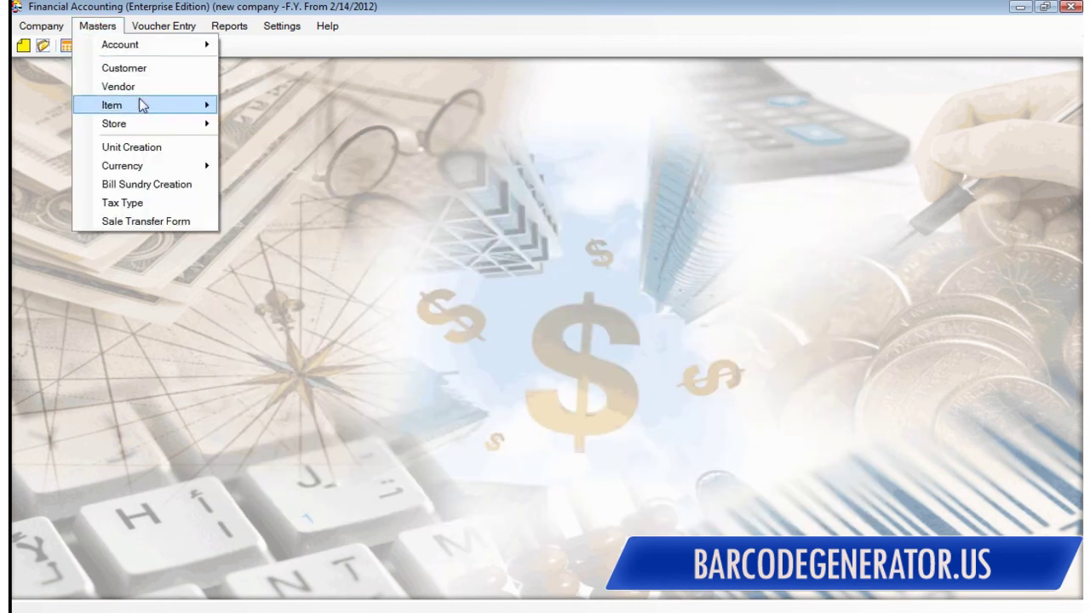
pyautogui.moveTo(151, 109)
pyautogui.click(289, 108)
pyautogui.click(396, 205)
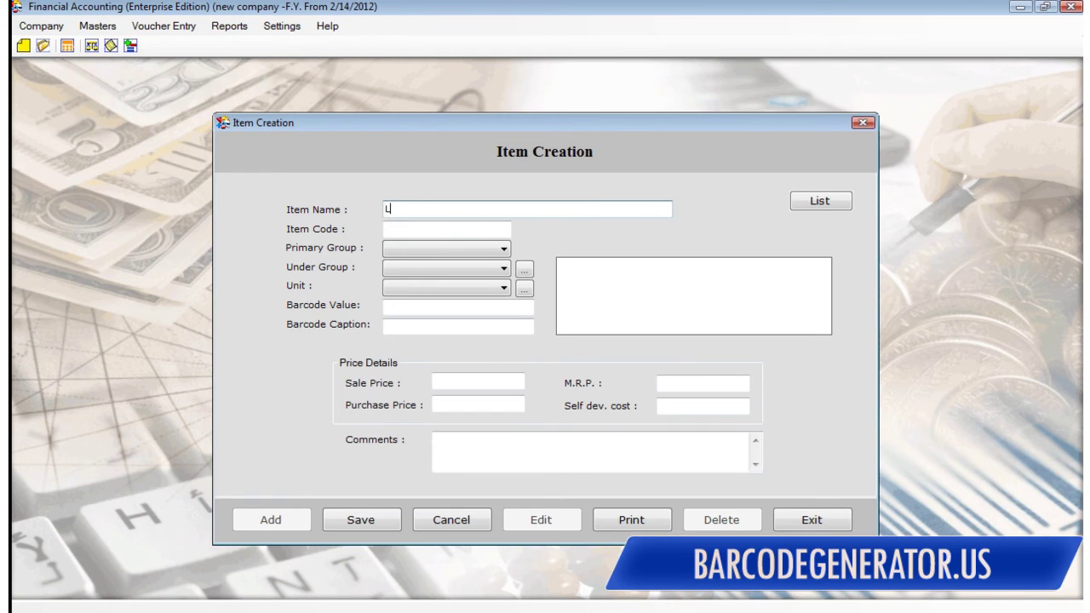
pyautogui.click(413, 232)
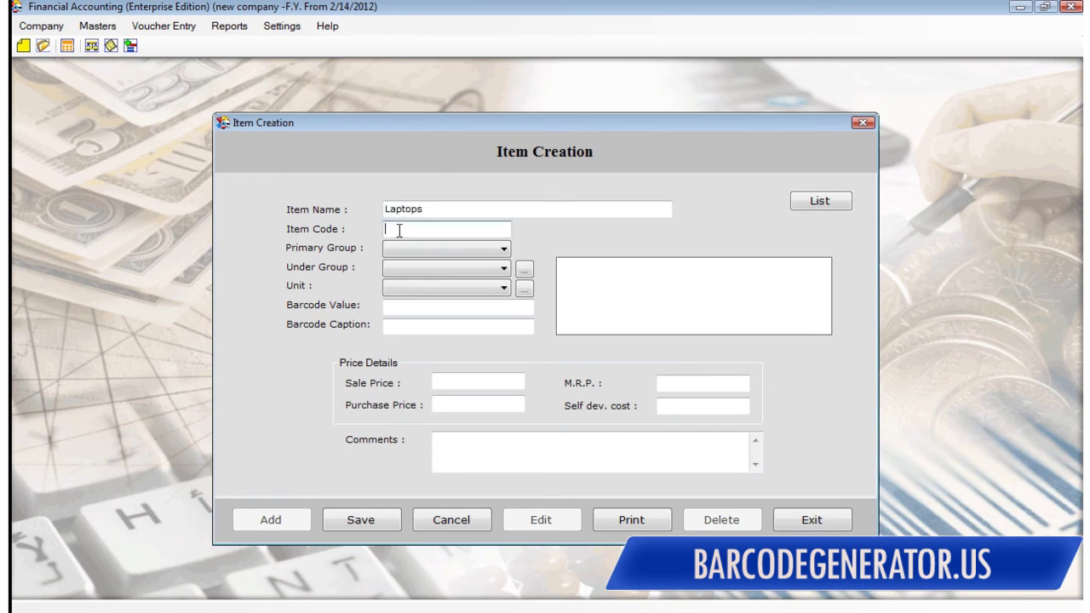
pyautogui.write('1234')
pyautogui.click(411, 250)
pyautogui.click(394, 273)
pyautogui.click(391, 271)
pyautogui.click(302, 294)
pyautogui.click(451, 290)
pyautogui.click(417, 312)
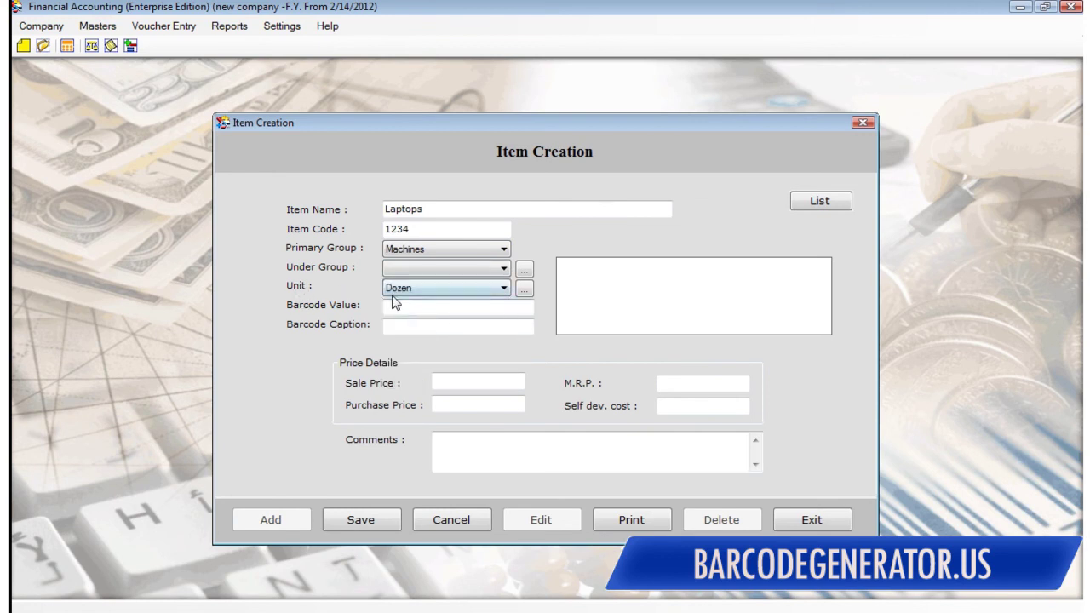
pyautogui.click(385, 307)
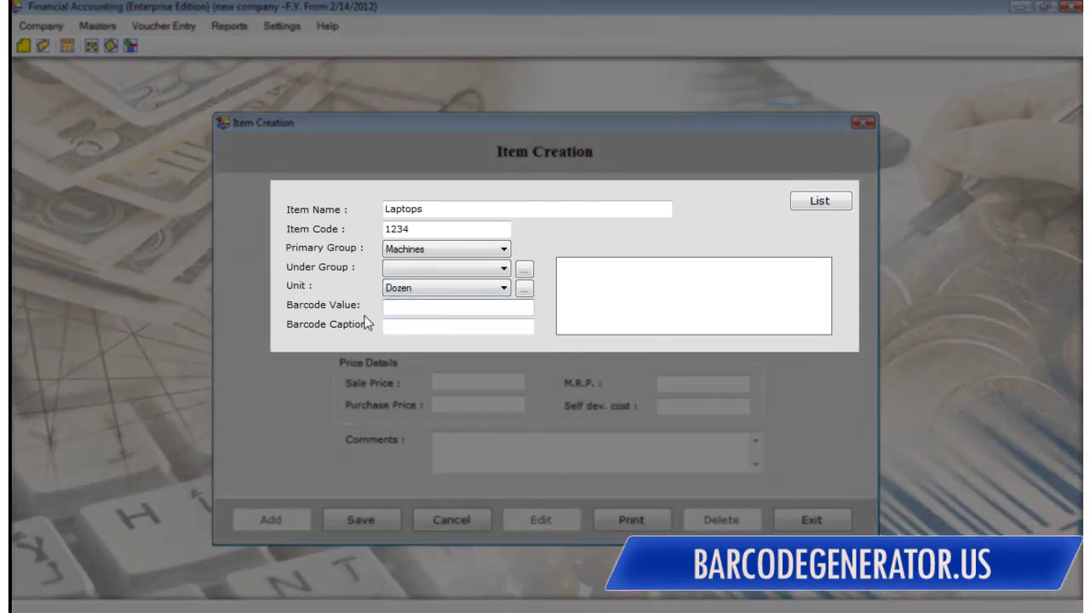
pyautogui.write('098765432')
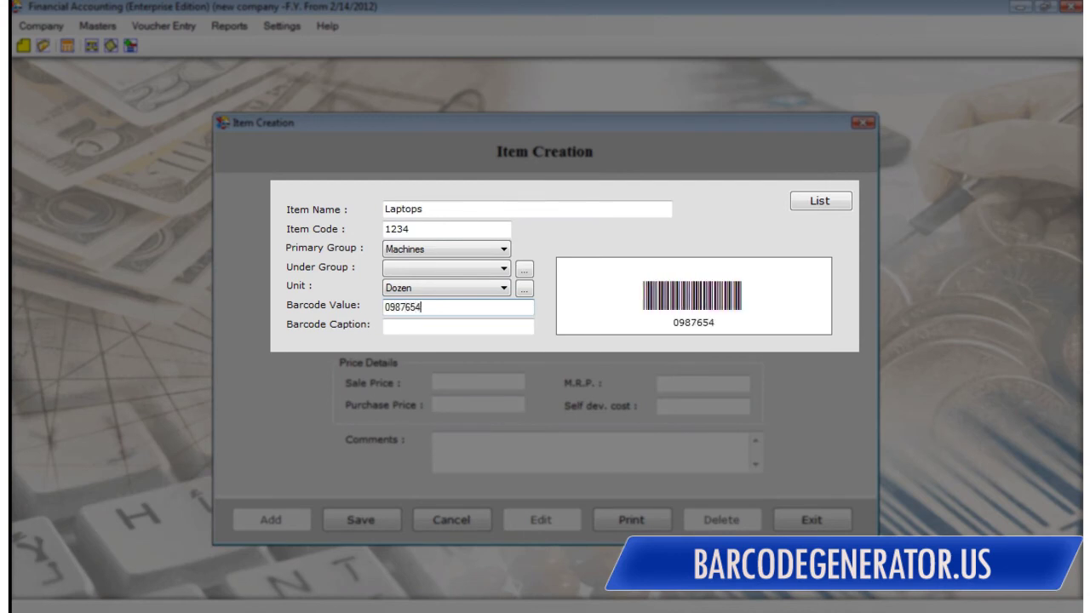
pyautogui.write('1')
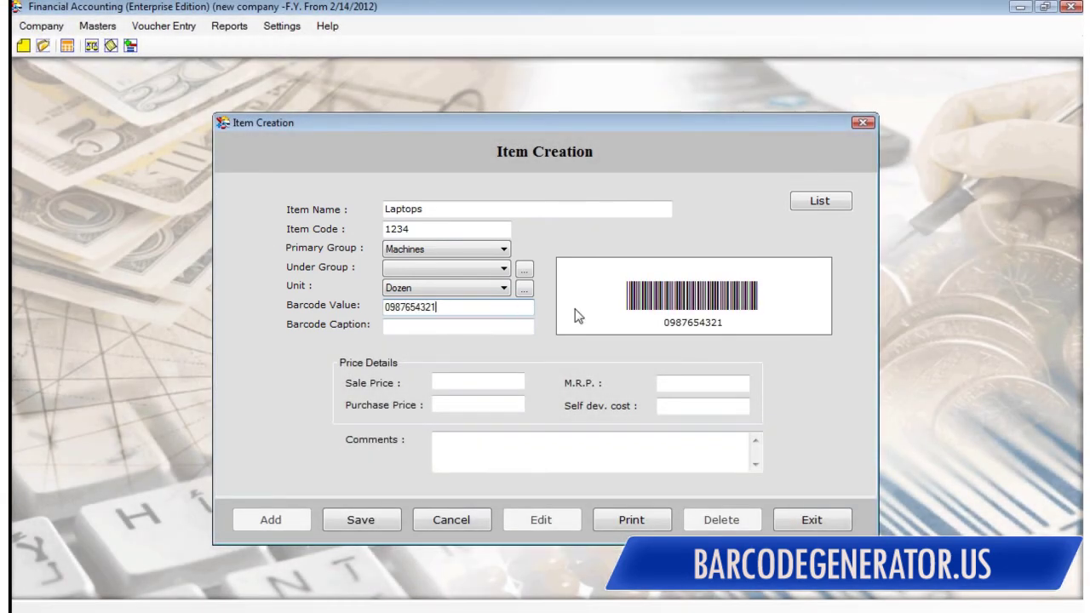
pyautogui.click(391, 323)
pyautogui.write('New laptops')
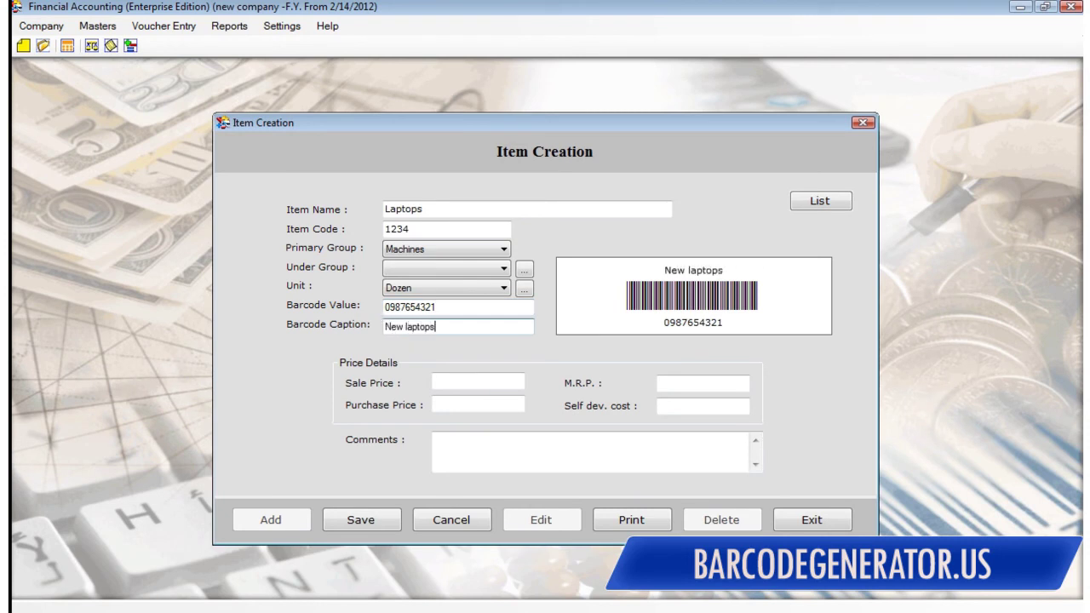
# Step: Set sale price 30, purchase price 20, M.R.P. 35, self development cost 0, save and close
pyautogui.click(458, 383)
pyautogui.click(464, 404)
pyautogui.write('20')
pyautogui.click(688, 381)
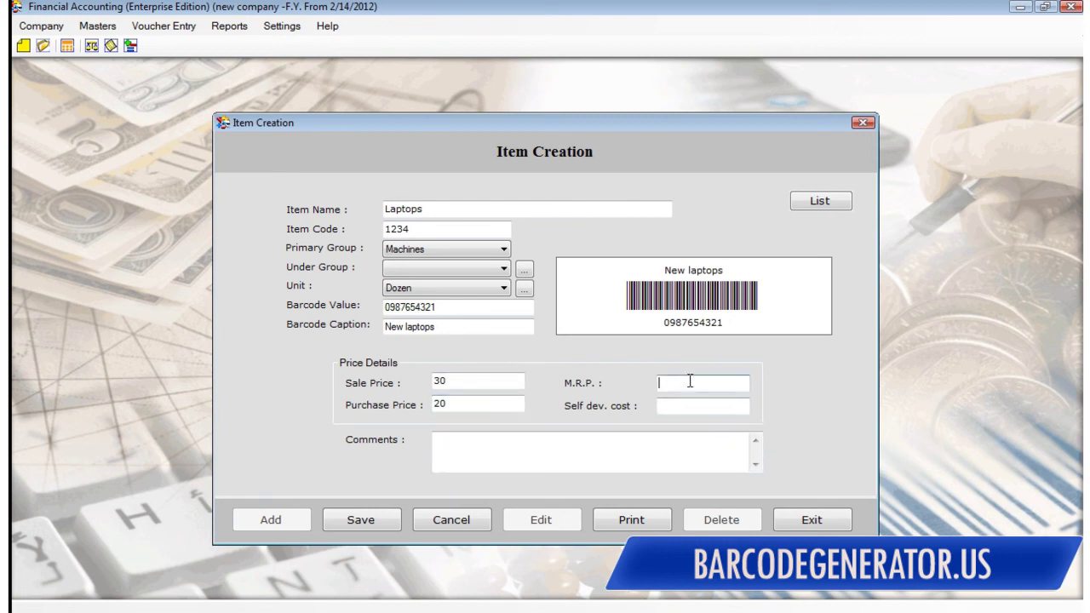
pyautogui.write('35')
pyautogui.press('Tab')
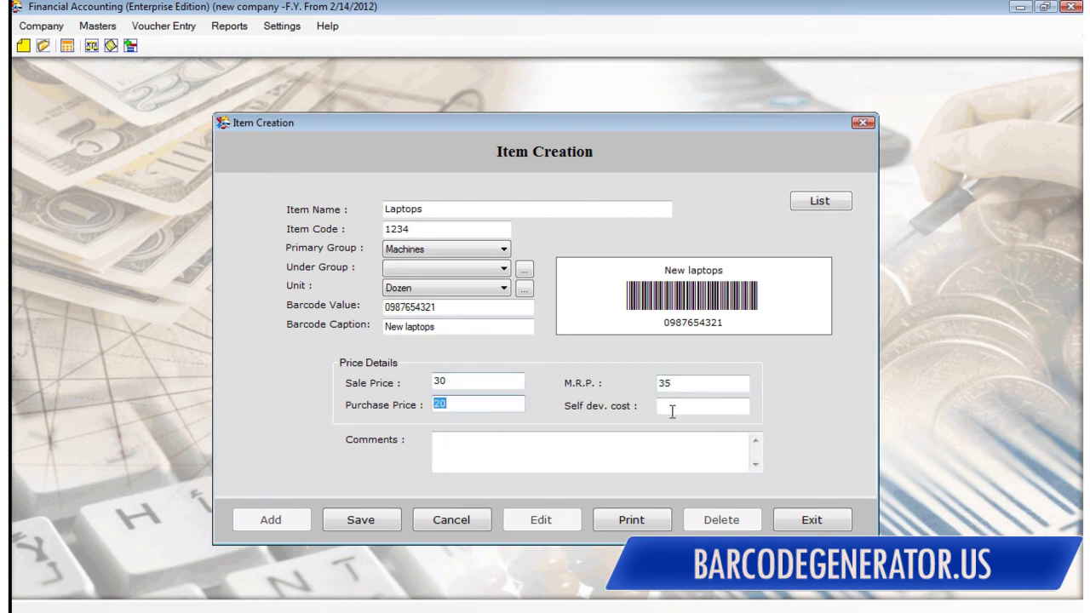
pyautogui.write('0')
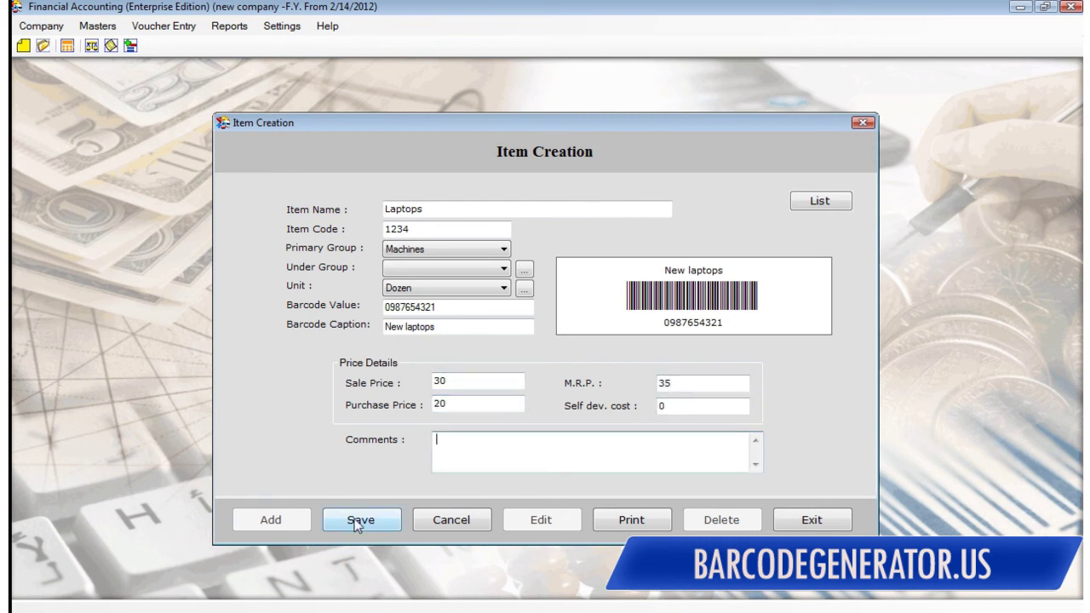
pyautogui.click(359, 522)
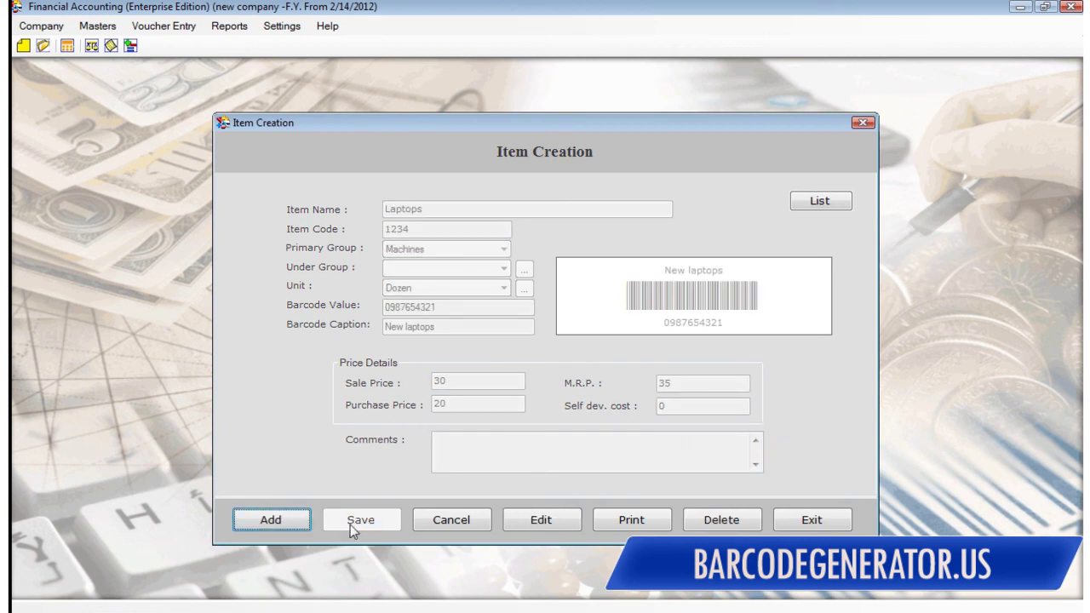
pyautogui.click(298, 521)
pyautogui.click(863, 123)
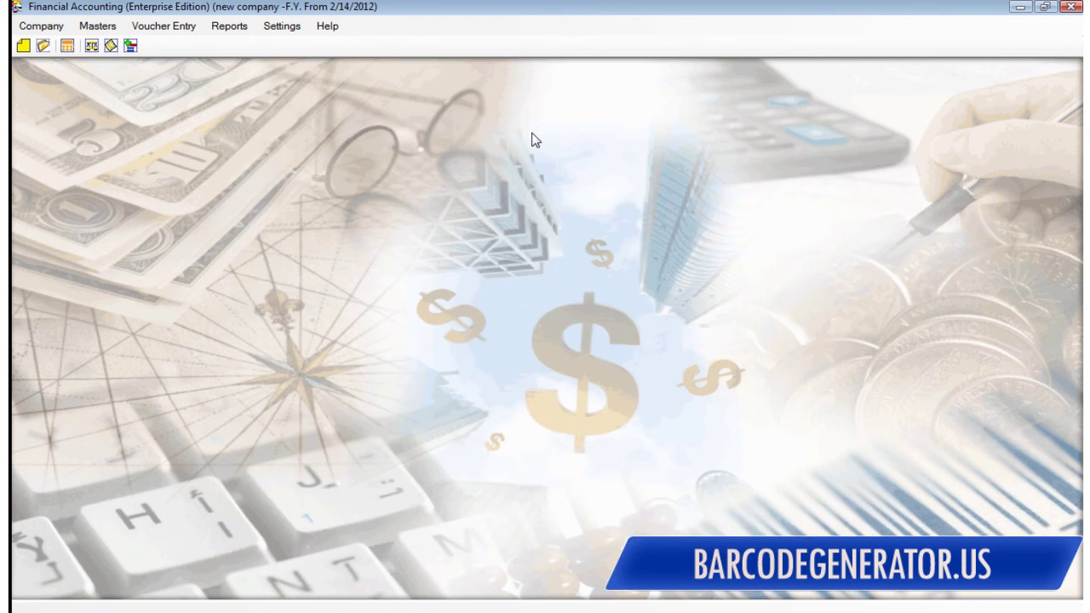
# Step: Create and save the store group 'new store'
pyautogui.click(109, 25)
pyautogui.moveTo(155, 132)
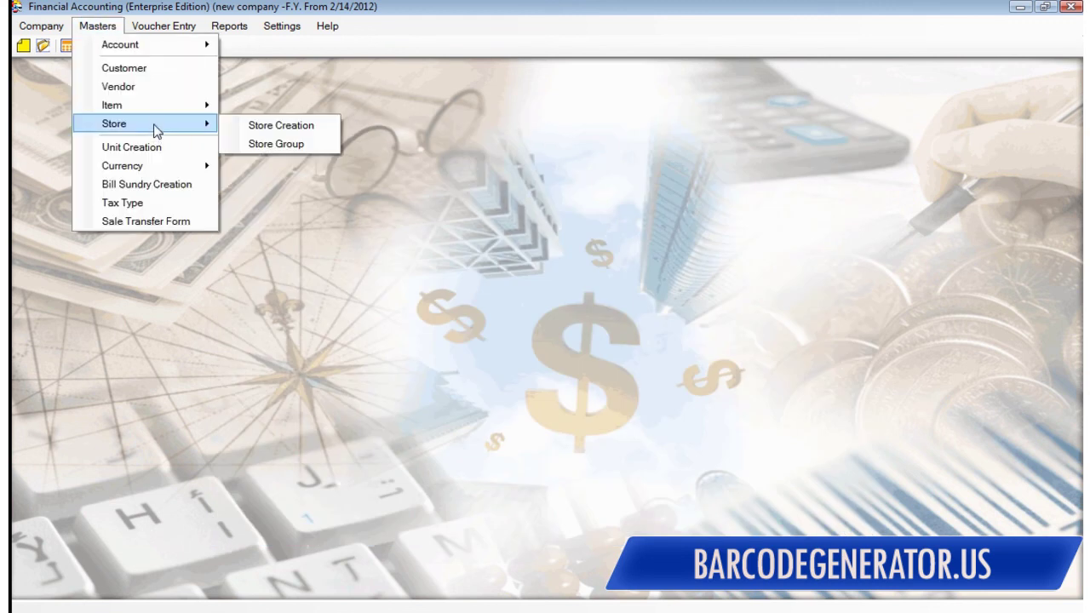
pyautogui.click(276, 144)
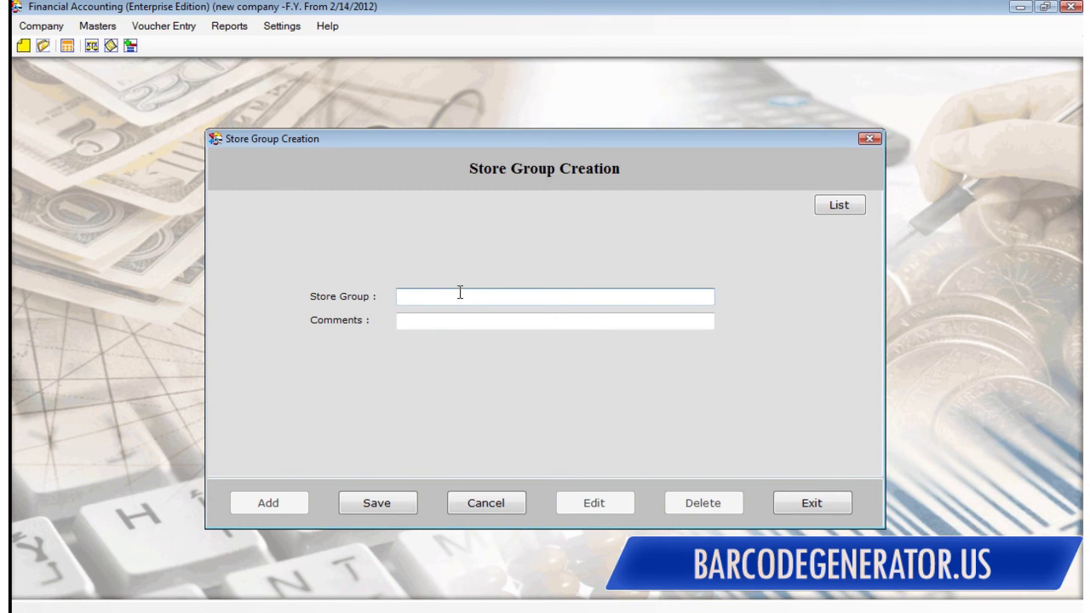
pyautogui.click(385, 504)
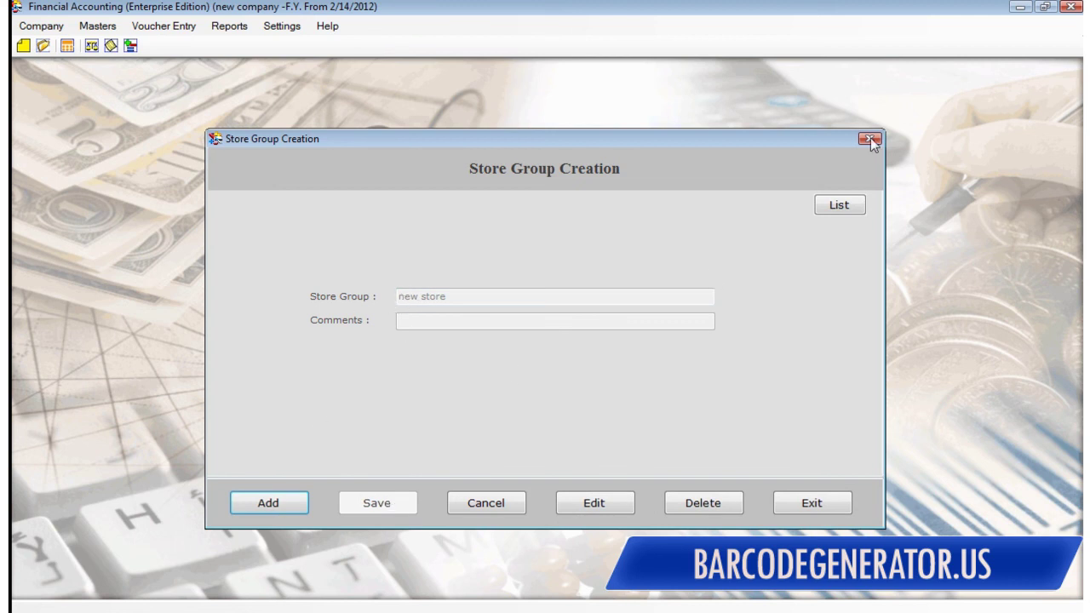
pyautogui.click(870, 138)
# Step: Create a store named 'store name' in the 'new store' group and save it
pyautogui.click(94, 27)
pyautogui.moveTo(128, 122)
pyautogui.click(270, 122)
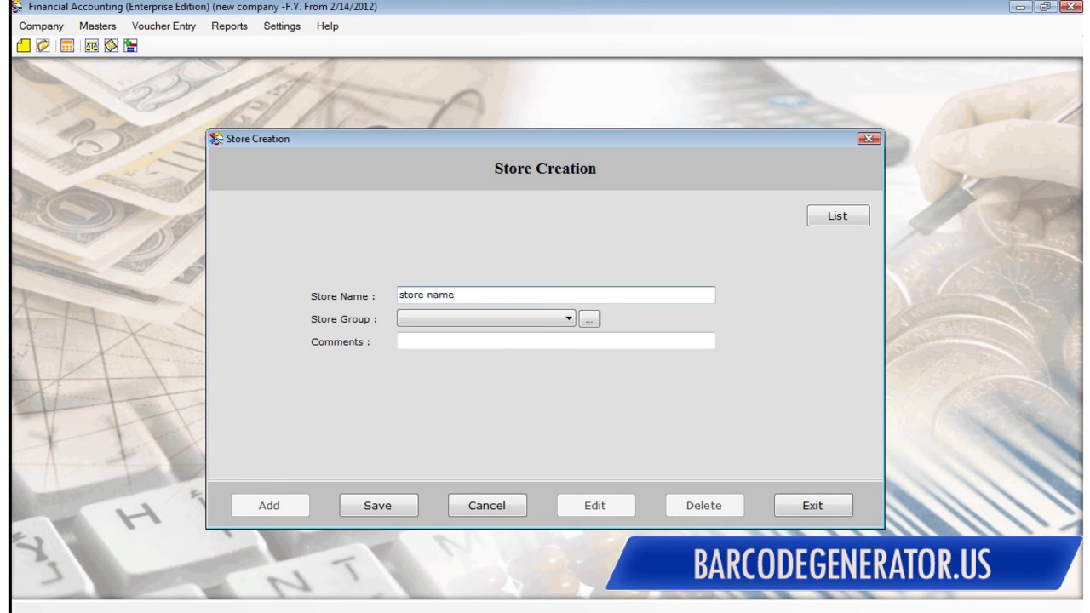
pyautogui.click(449, 320)
pyautogui.click(428, 333)
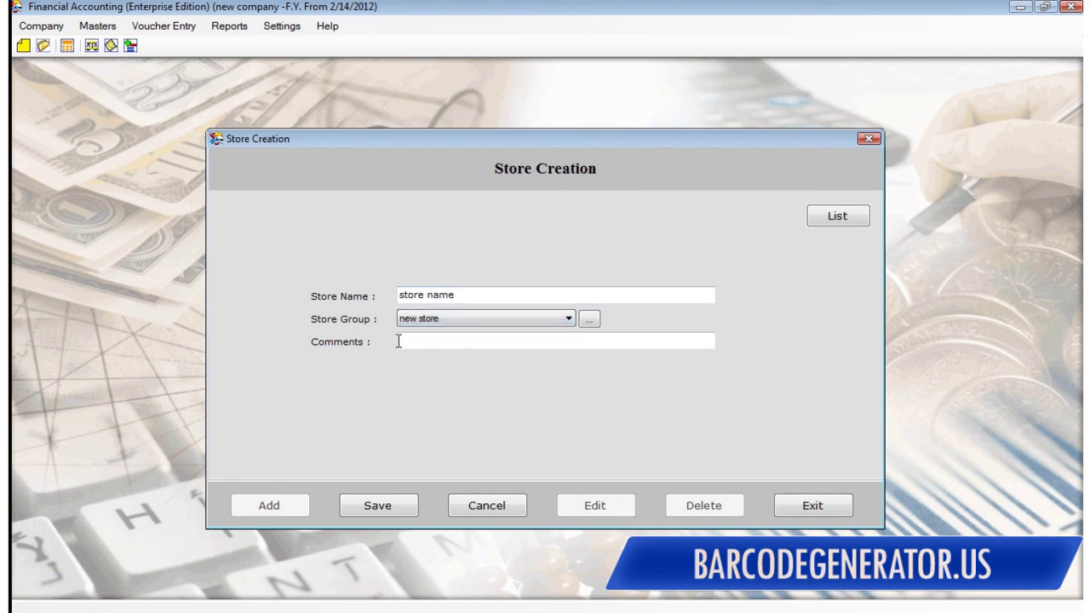
pyautogui.click(393, 506)
pyautogui.click(869, 138)
# Step: Start a new Sale Register voucher and choose the new customer's account
pyautogui.click(104, 26)
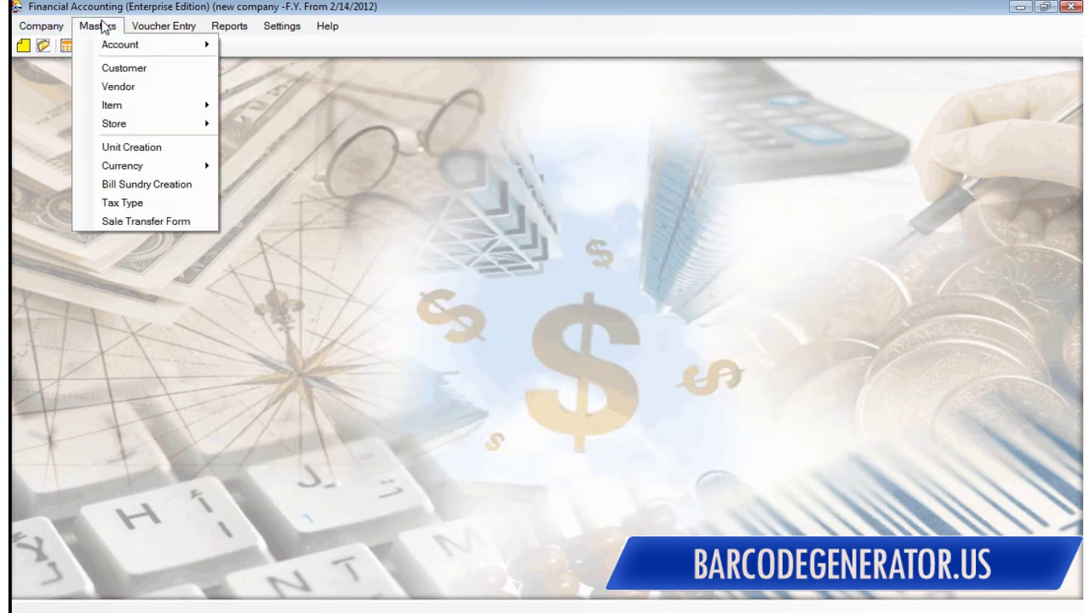
pyautogui.moveTo(141, 133)
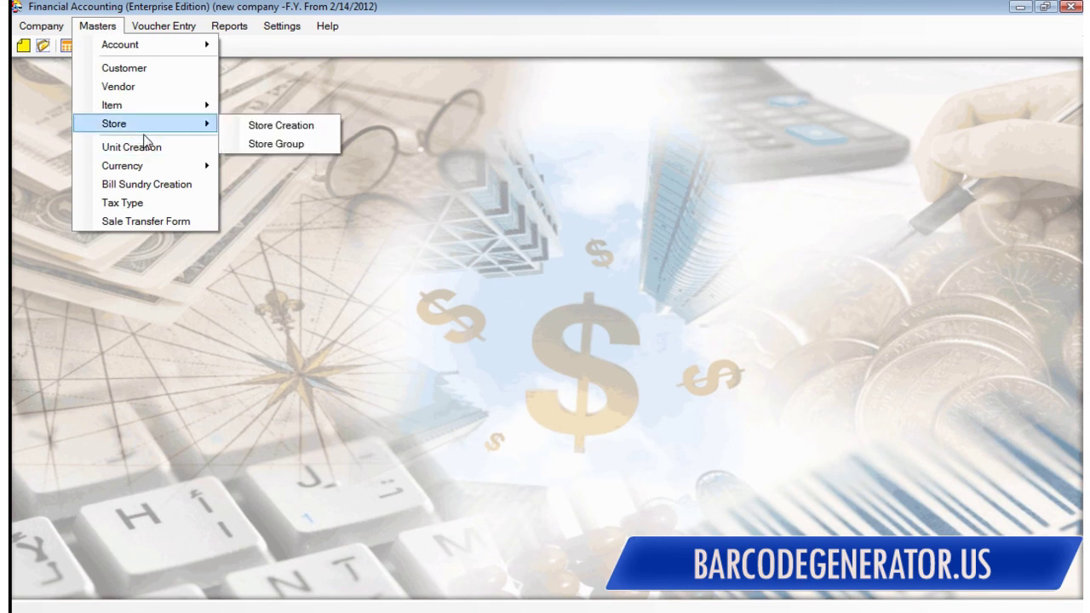
pyautogui.click(161, 27)
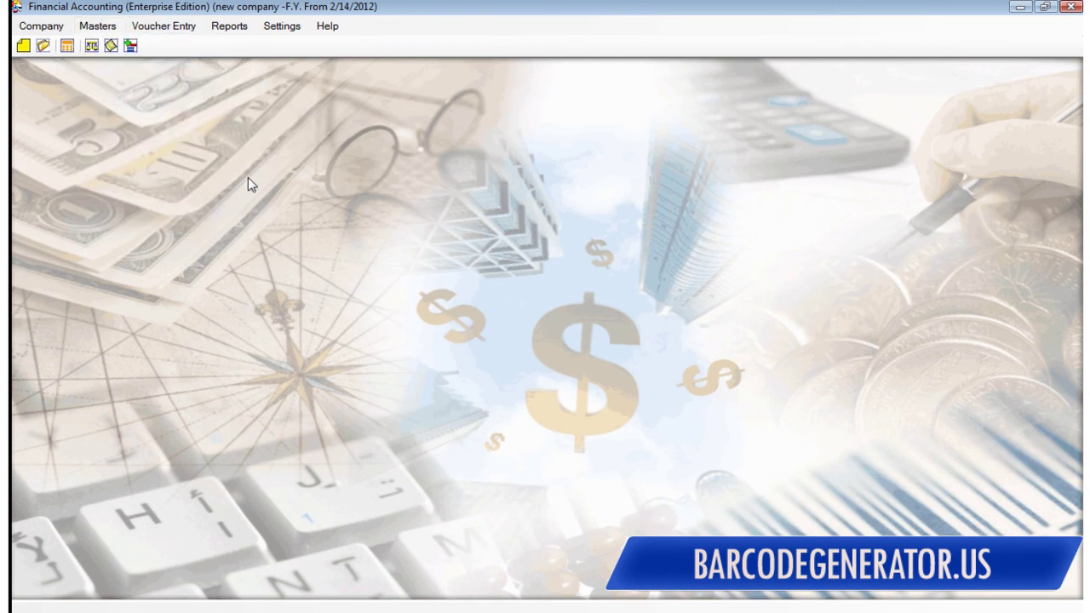
pyautogui.click(168, 29)
pyautogui.moveTo(175, 65)
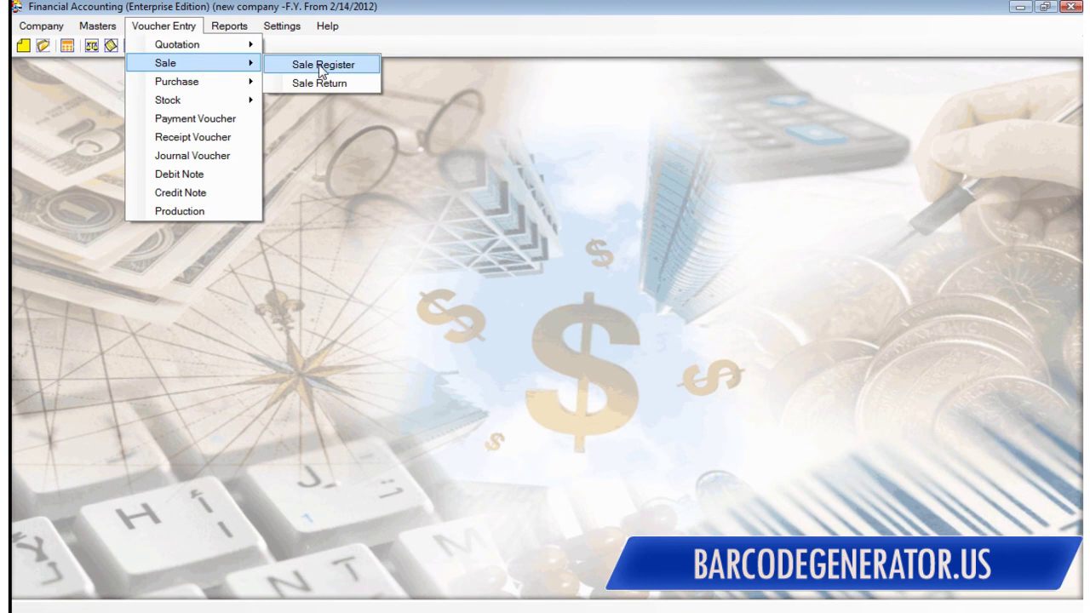
pyautogui.click(321, 65)
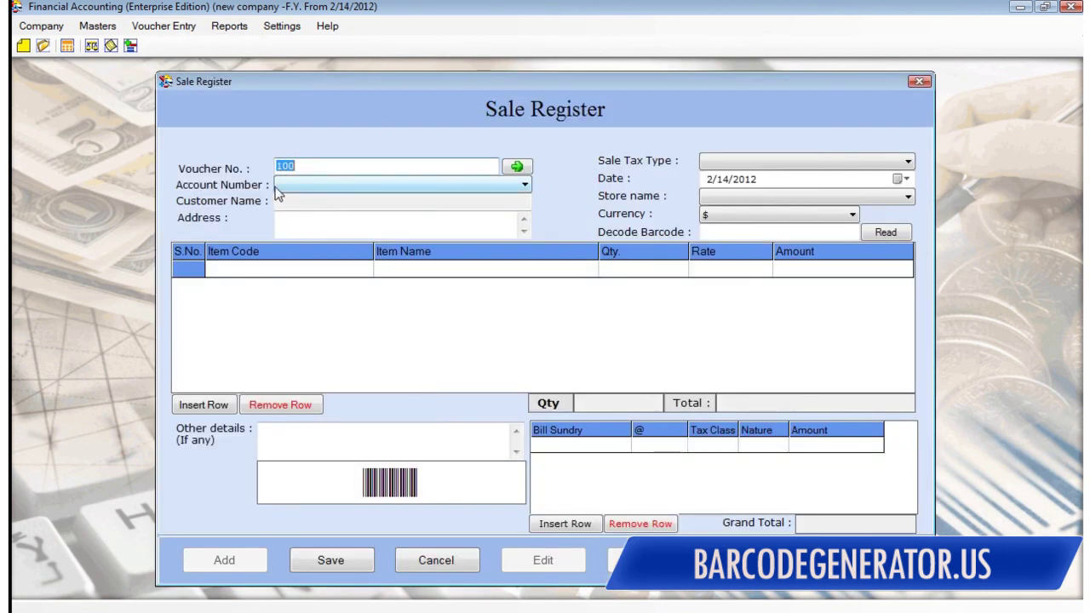
pyautogui.click(290, 184)
pyautogui.click(302, 211)
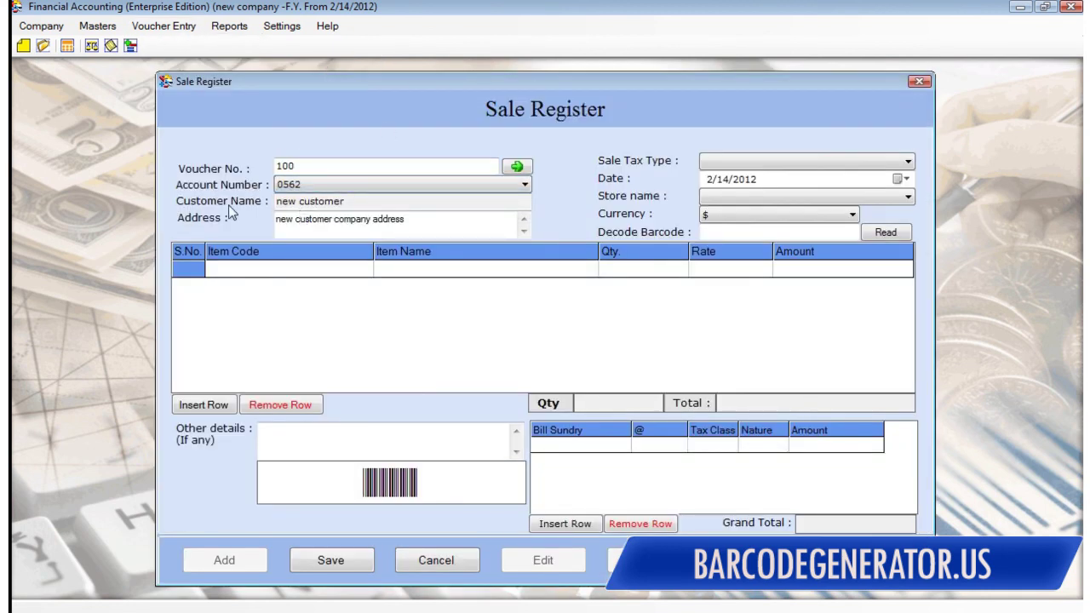
pyautogui.moveTo(339, 219); pyautogui.dragTo(390, 219)
pyautogui.click(491, 224)
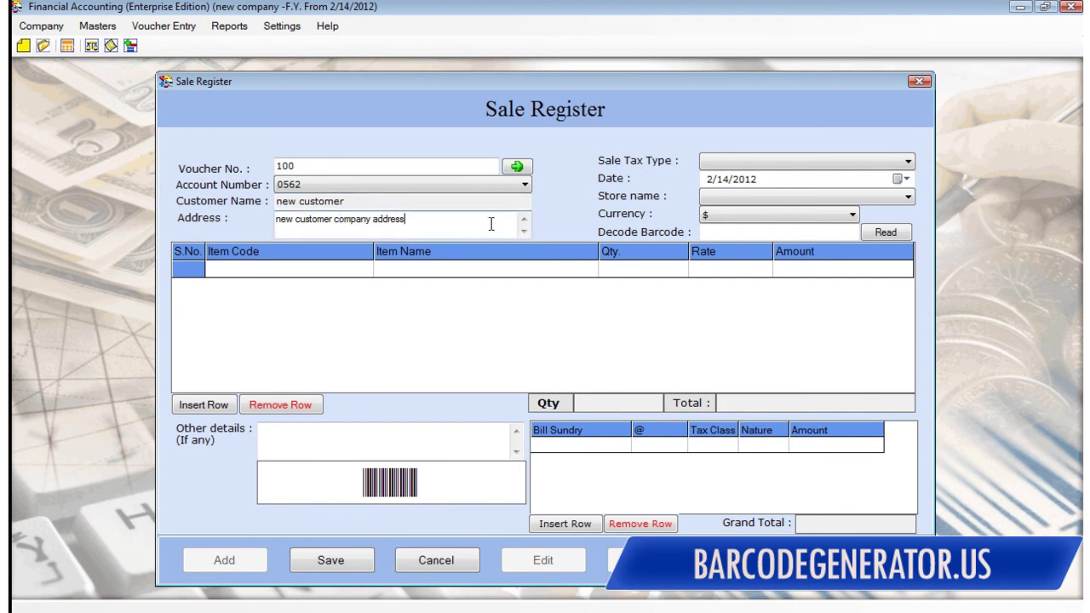
# Step: Add item 1234 Laptops in row 1 with quantity 20
pyautogui.click(315, 275)
pyautogui.write('1')
pyautogui.doubleClick(356, 235)
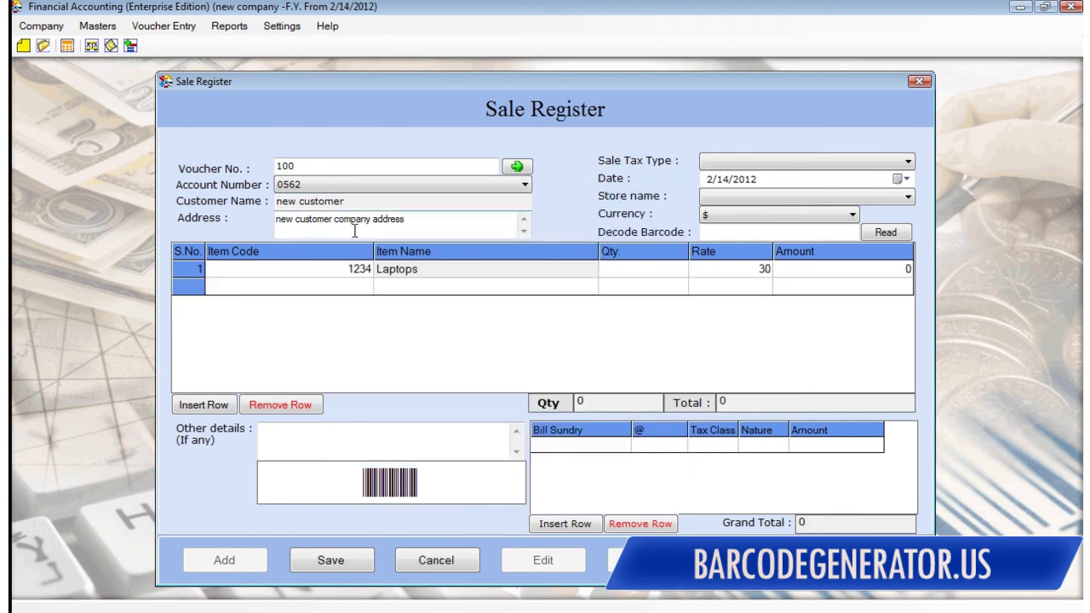
pyautogui.click(637, 270)
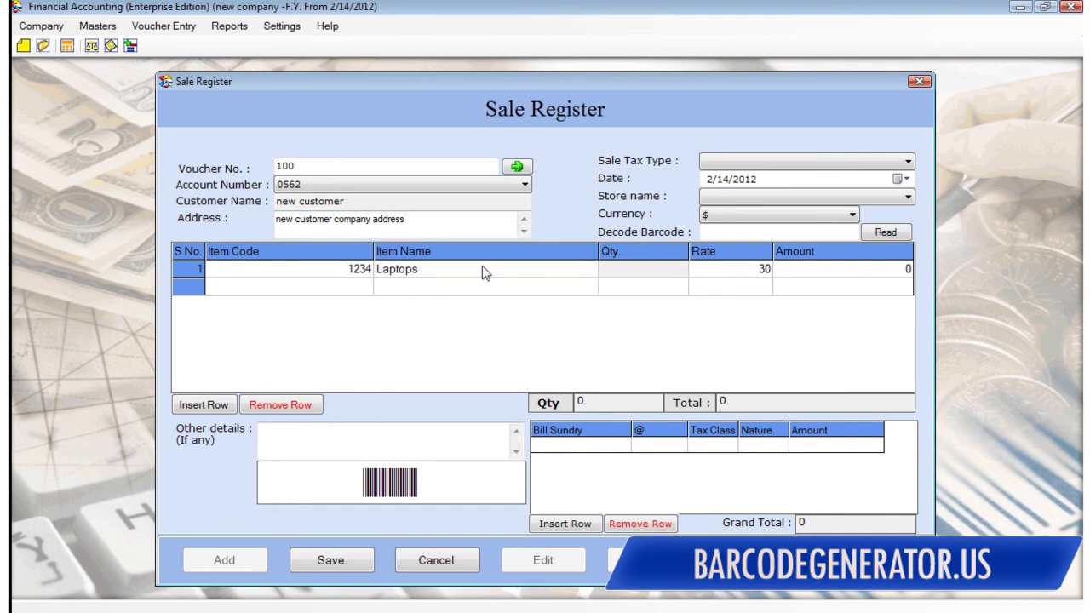
pyautogui.write('20')
pyautogui.click(624, 324)
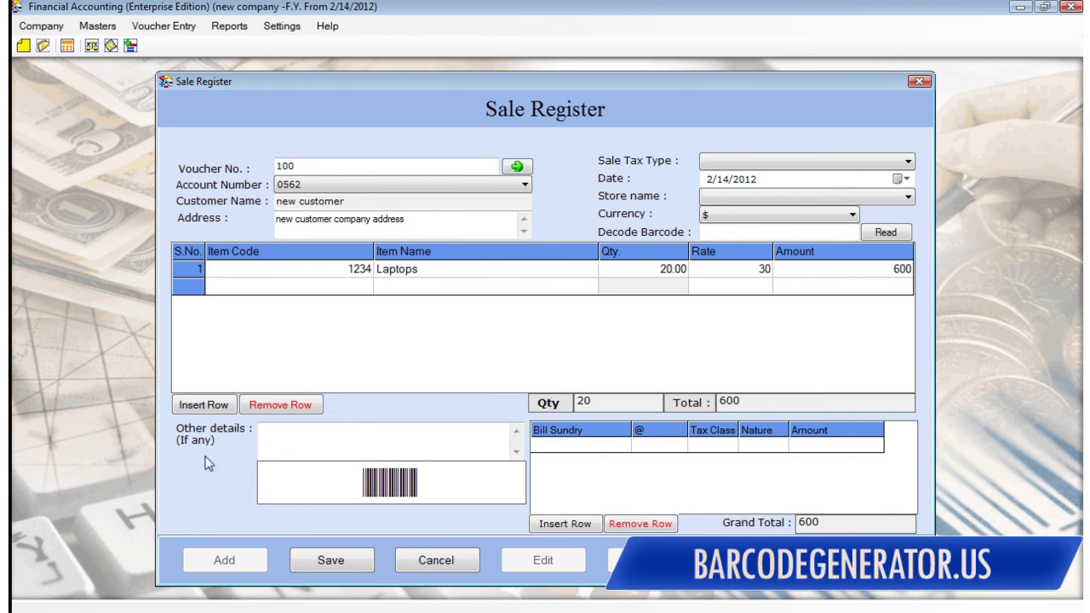
# Step: Set the store to 'store name', keep $ as currency, and save voucher 100
pyautogui.click(360, 437)
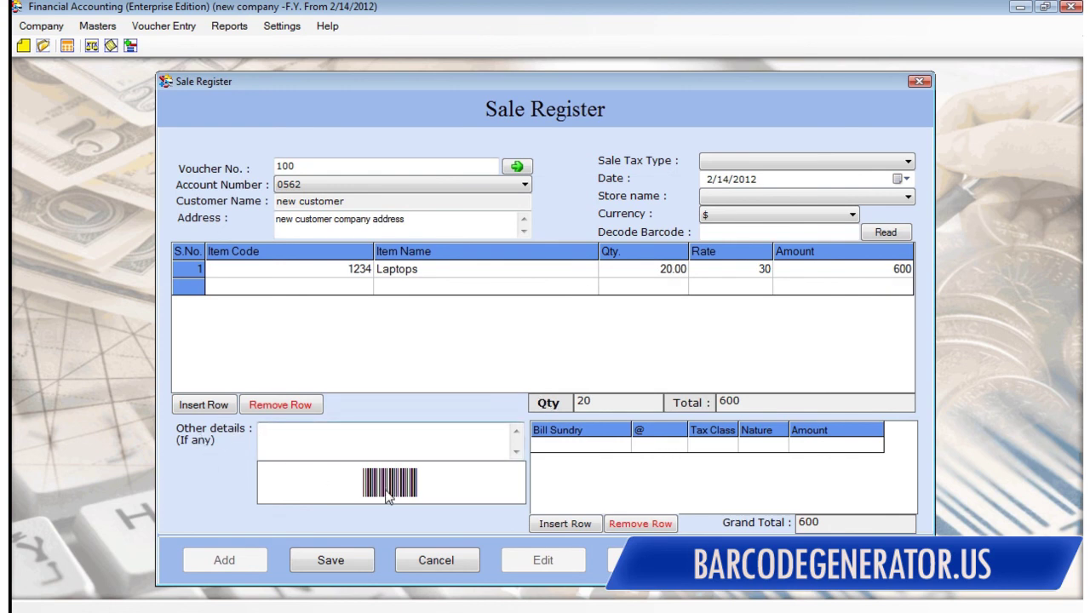
pyautogui.click(338, 564)
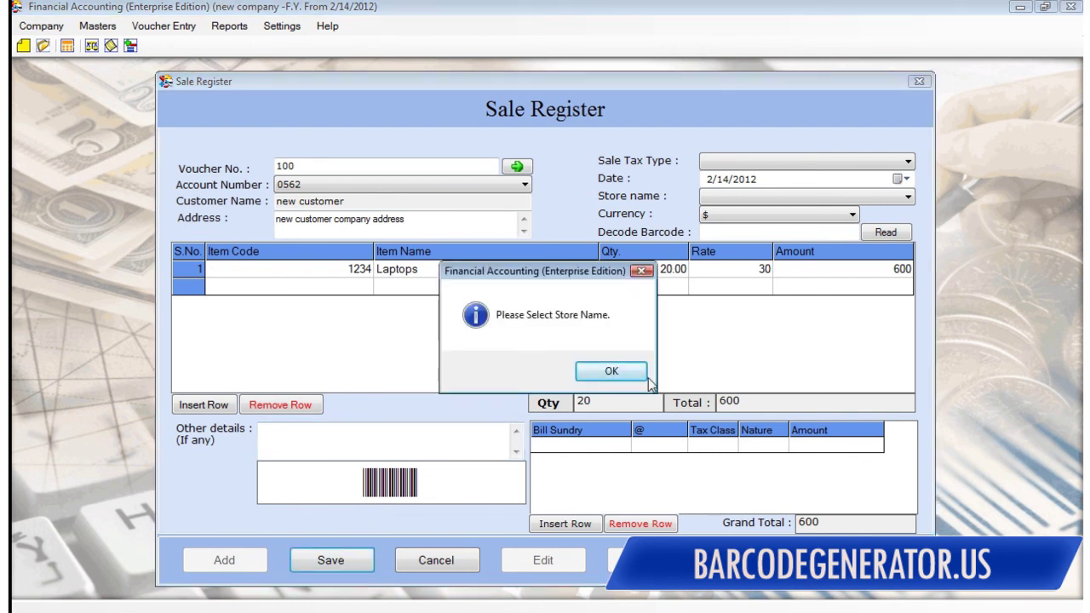
pyautogui.click(622, 375)
pyautogui.click(809, 197)
pyautogui.click(722, 207)
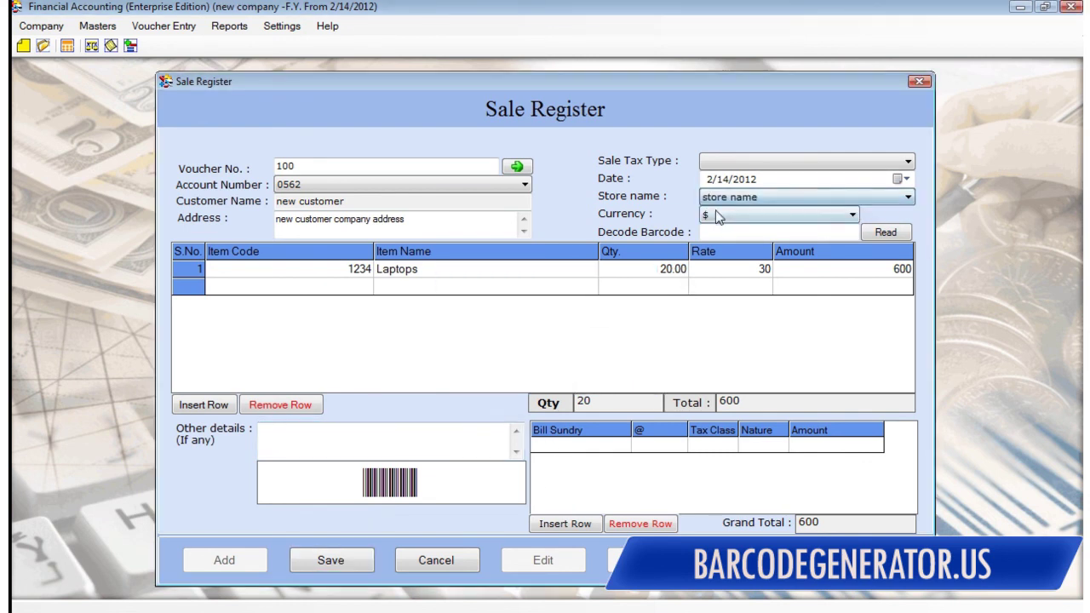
pyautogui.click(741, 214)
pyautogui.click(709, 235)
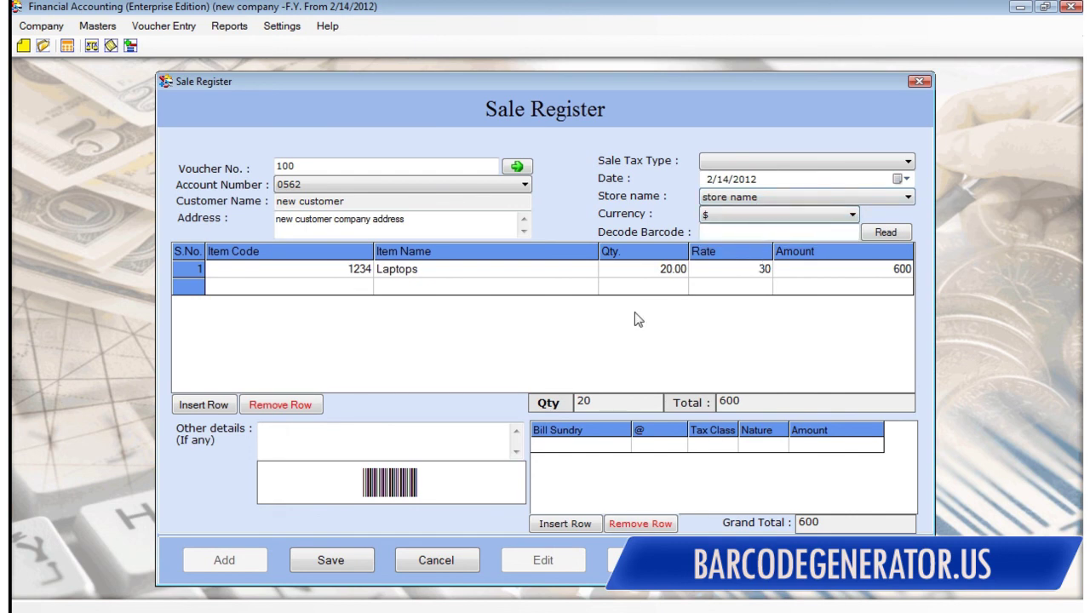
pyautogui.click(715, 232)
pyautogui.click(893, 234)
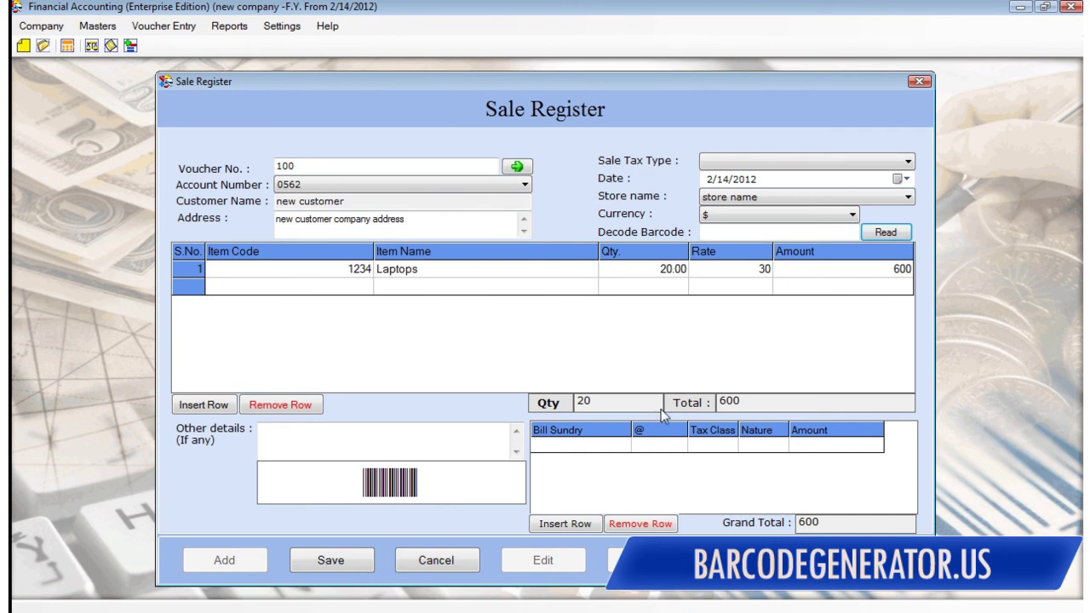
pyautogui.click(331, 562)
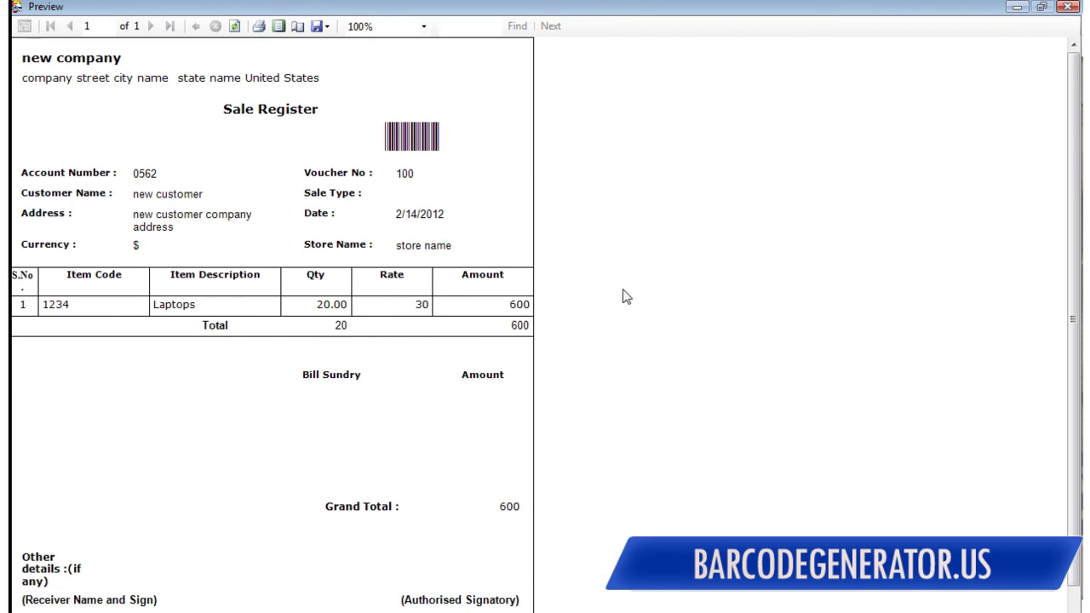
# Step: Close the voucher preview showing the 600 total, then the Sale Register window
pyautogui.click(1067, 7)
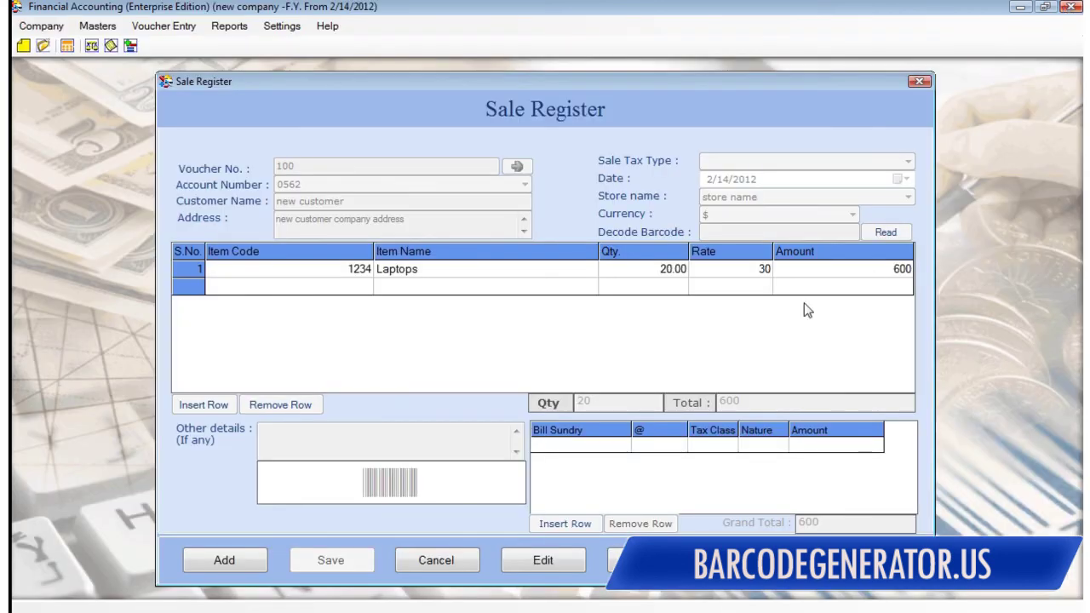
pyautogui.click(920, 82)
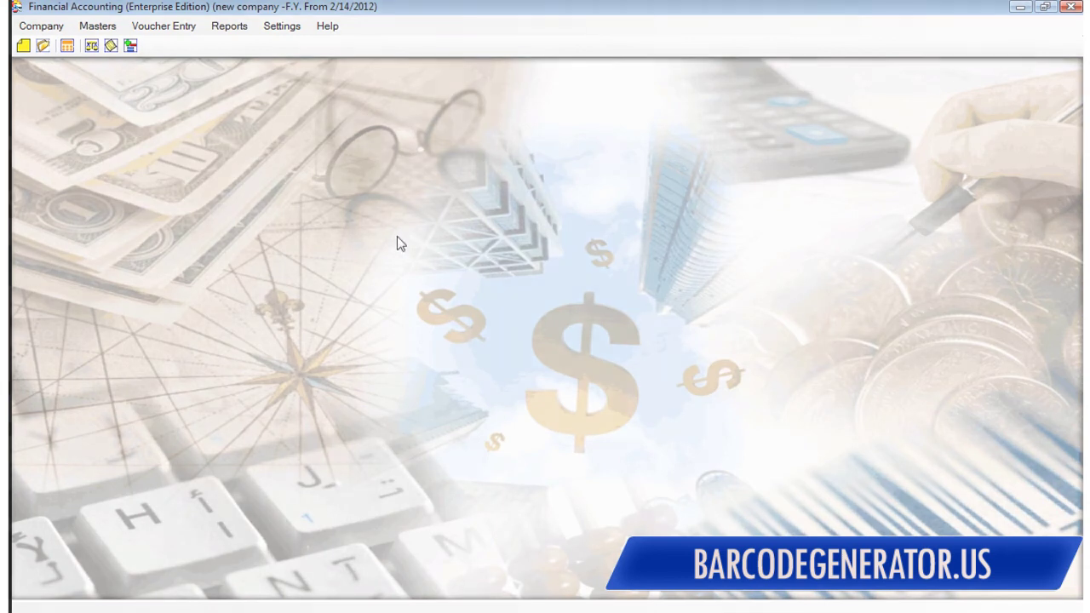